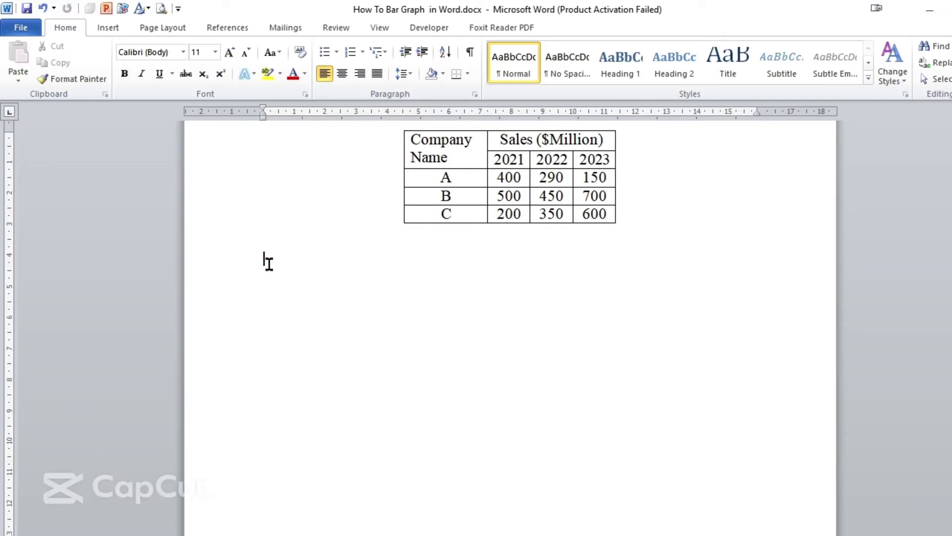
Insert a Clustered Column chart with placeholder data below the sales table
click(106, 28)
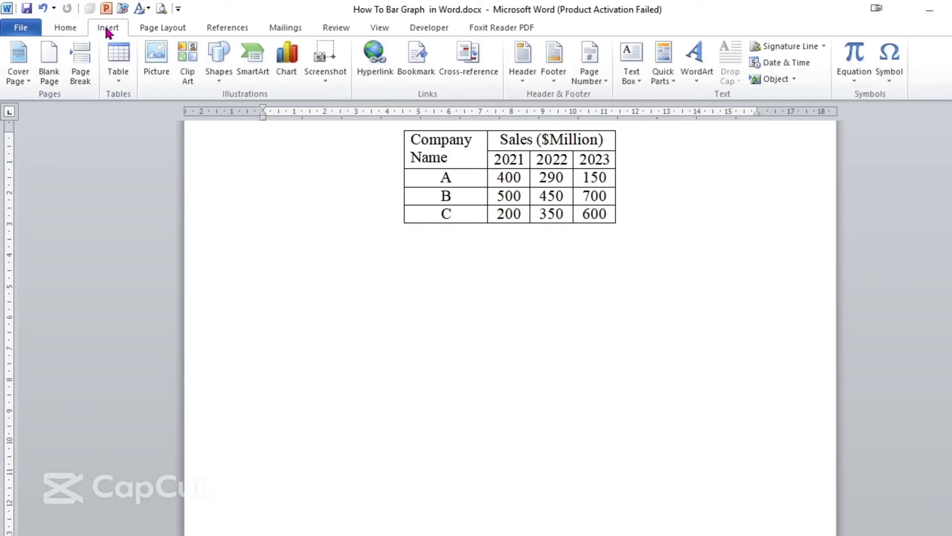
click(289, 60)
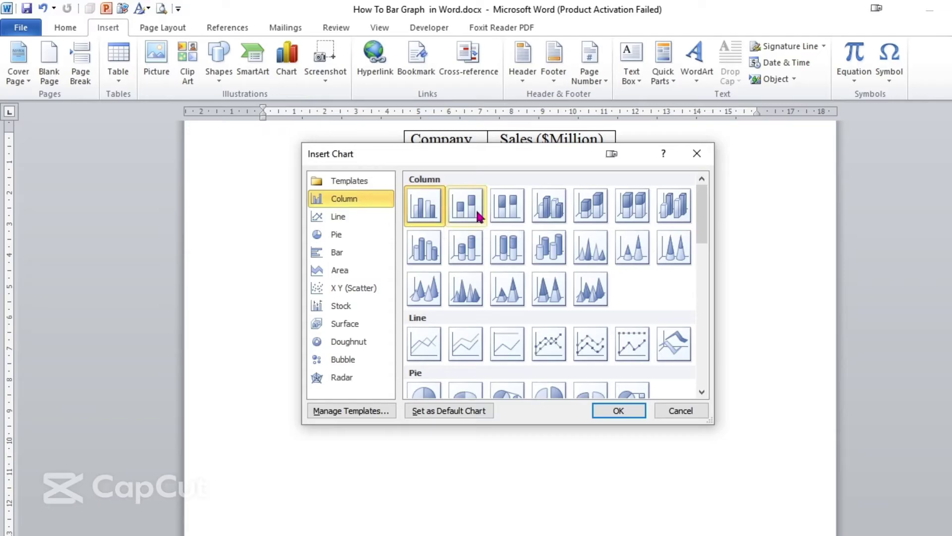
click(340, 251)
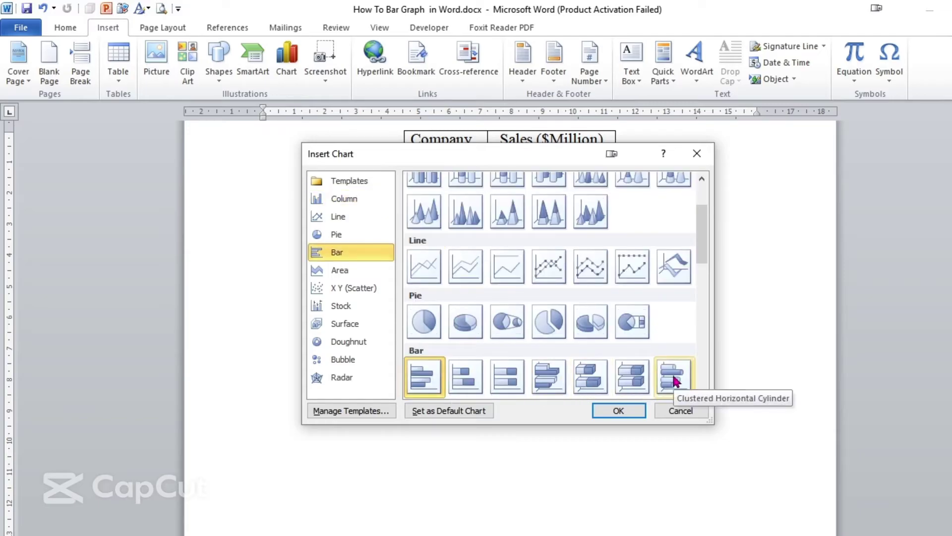
click(702, 181)
click(349, 198)
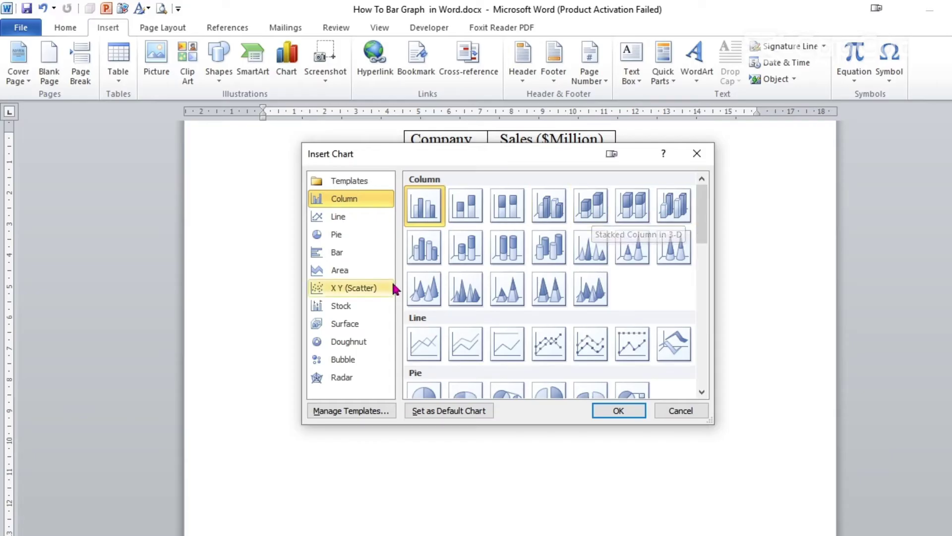
click(328, 251)
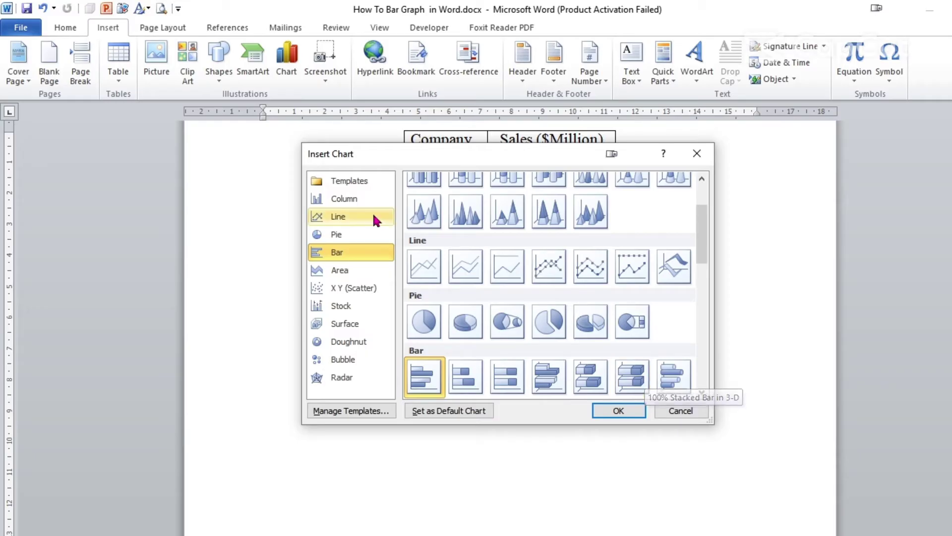
click(355, 201)
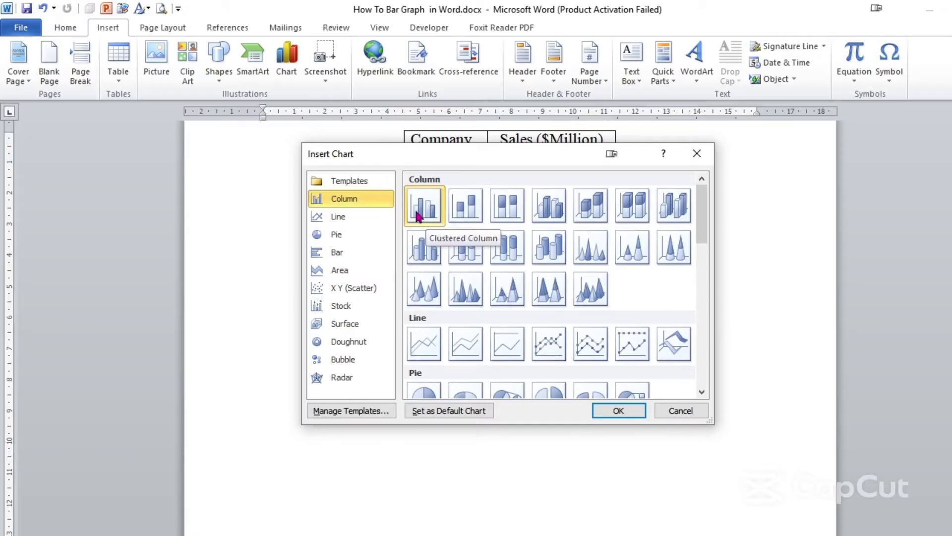
click(619, 411)
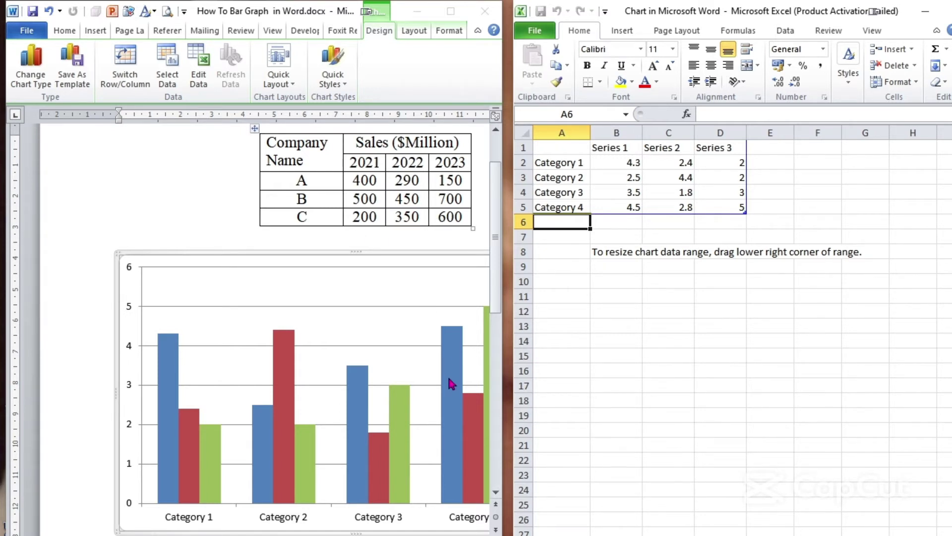
Widen the Word window beside the Excel data sheet so the whole chart and legend show
click(393, 329)
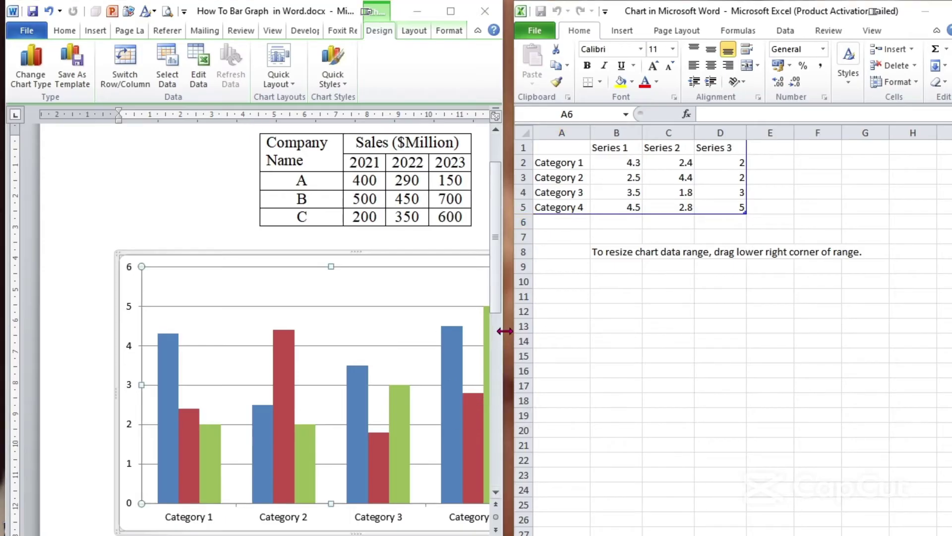
drag(505, 330, 528, 335)
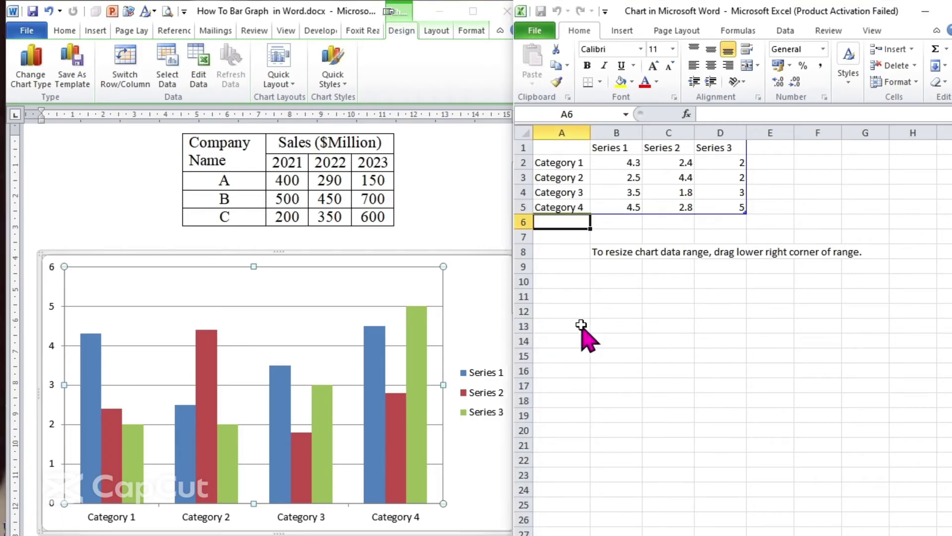
drag(505, 314, 522, 313)
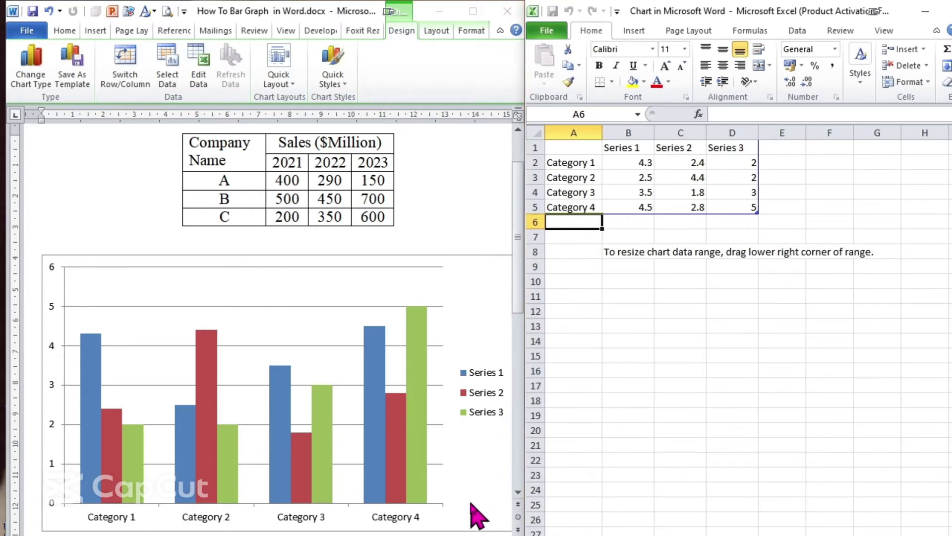
click(671, 339)
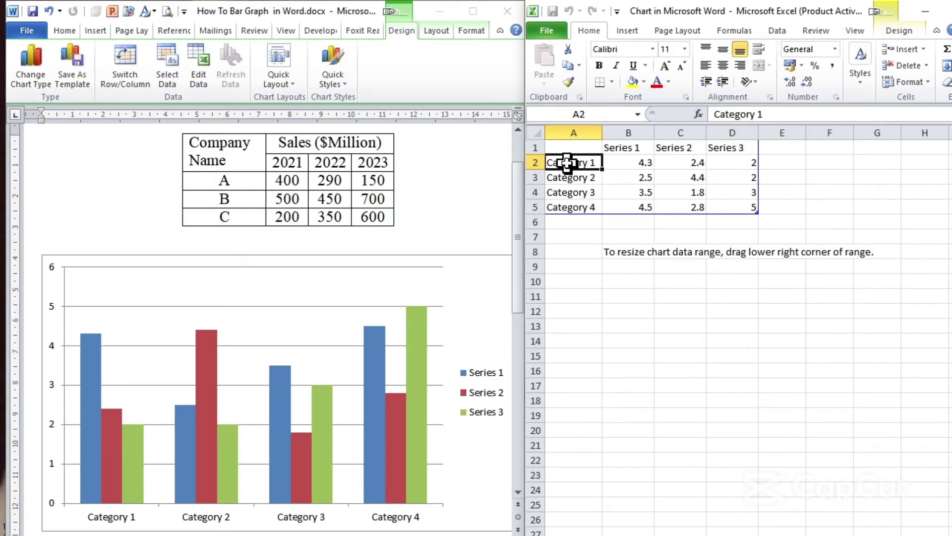
Enter 2021, 2022 and 2023 as the category labels in cells A2 to A4
text(2021)
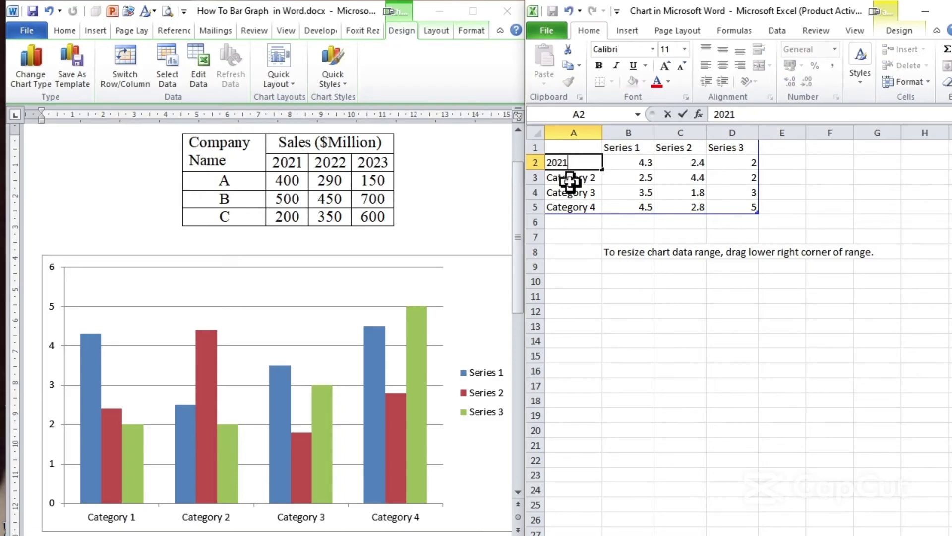
click(569, 179)
text(20)
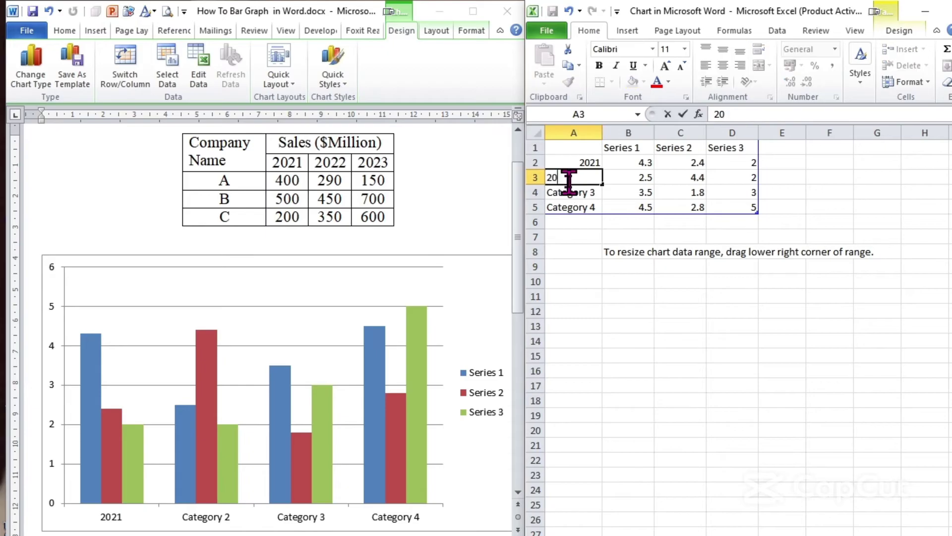
text(22)
click(570, 191)
text(202)
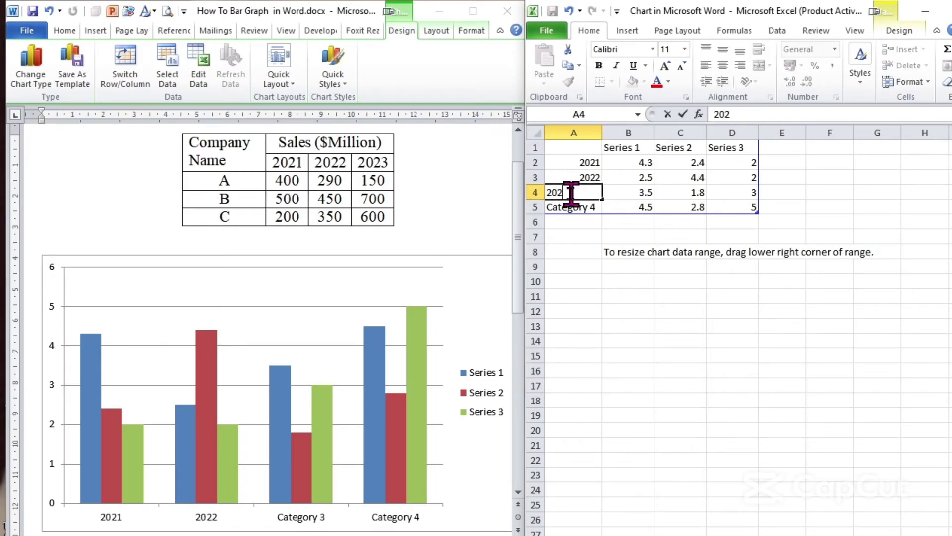
text(3)
click(630, 193)
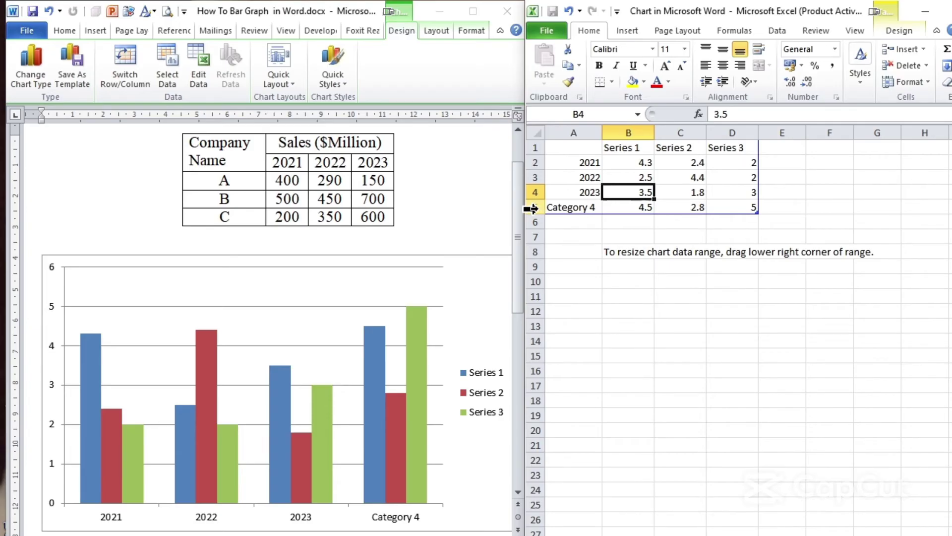
click(532, 208)
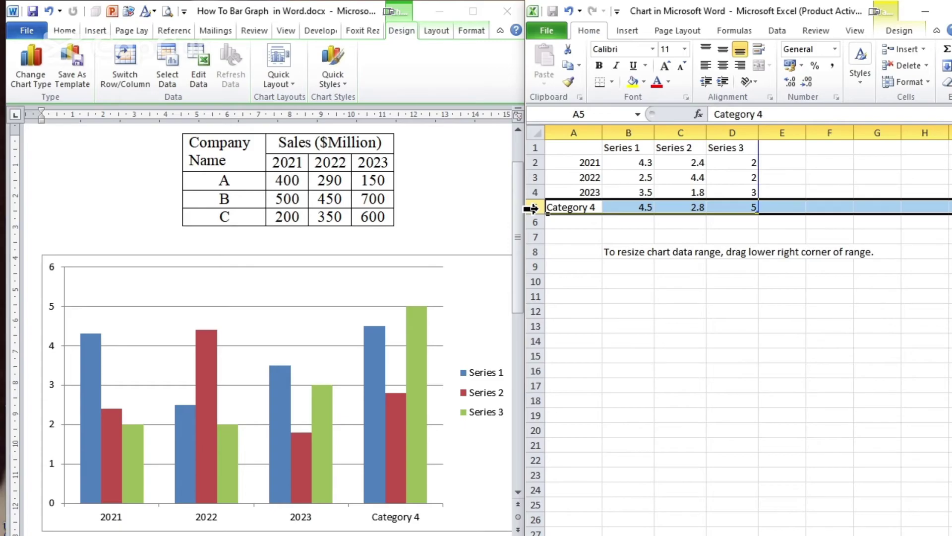
Delete the Category 4 row (row 5) from the chart data sheet
right_click(532, 208)
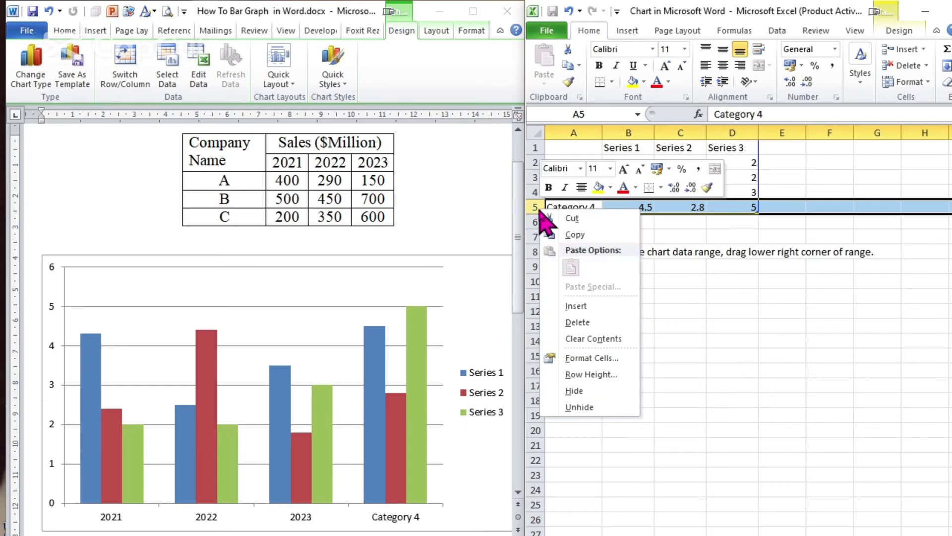
click(602, 321)
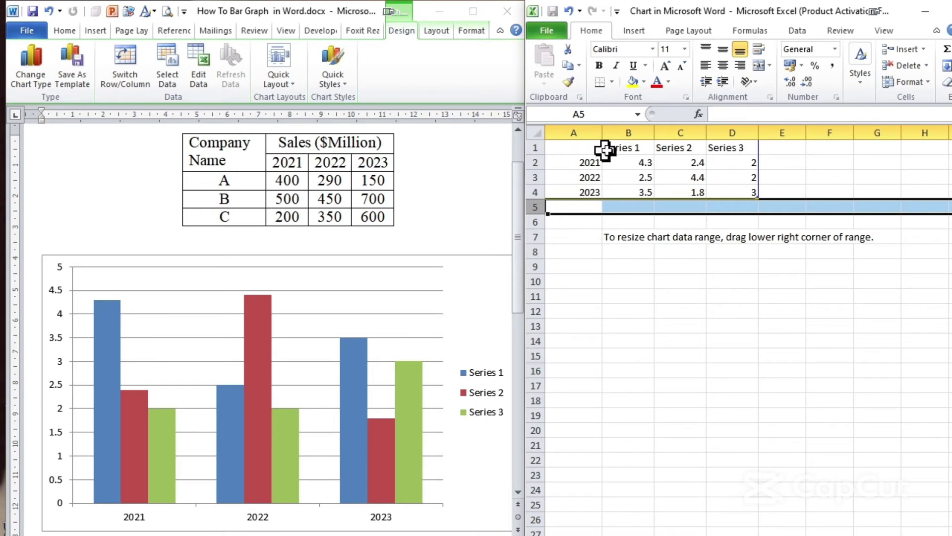
Name the three series A, B and C in cells B1, C1 and D1
click(622, 149)
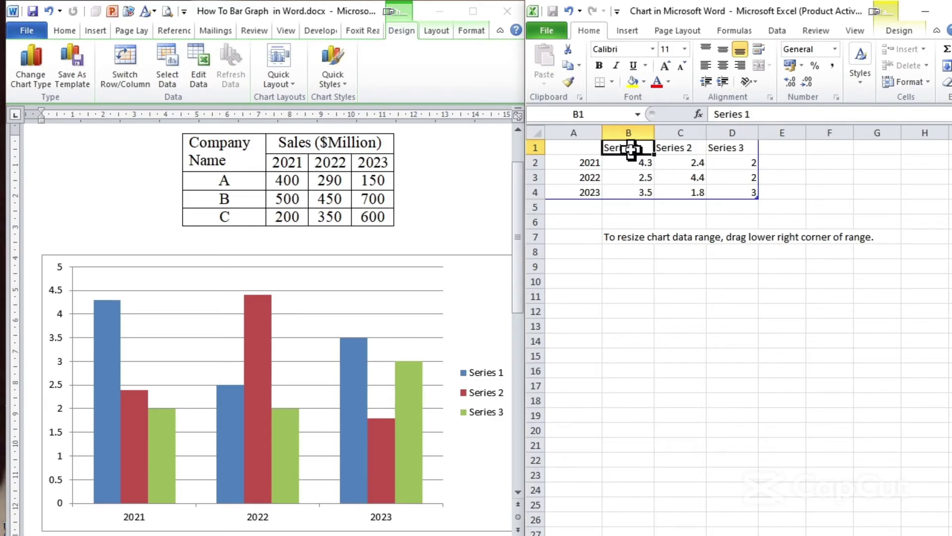
text(A)
click(673, 148)
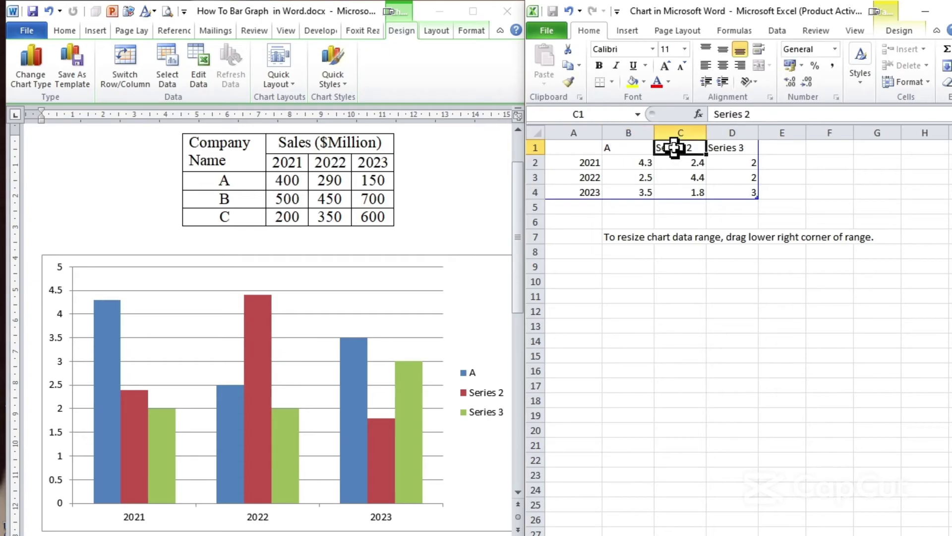
text(B)
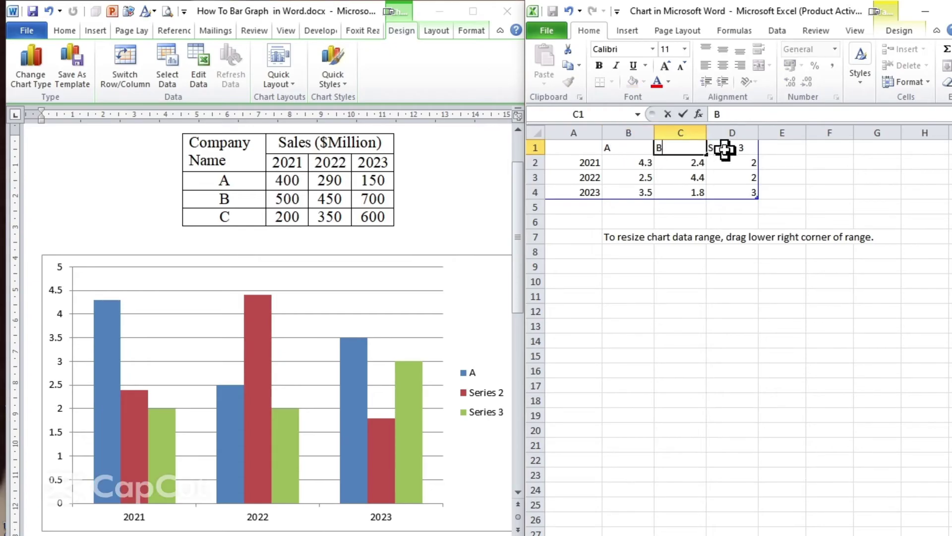
click(725, 149)
text(C)
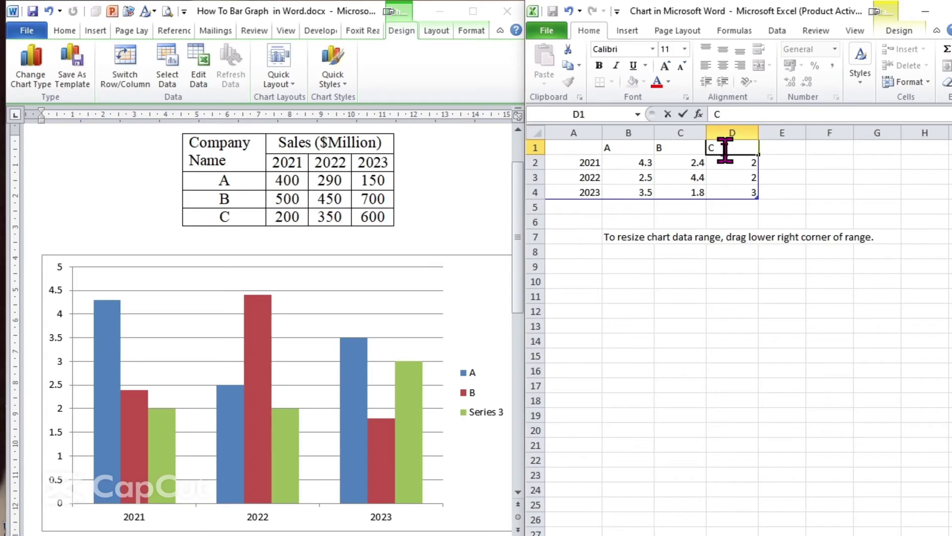
click(822, 160)
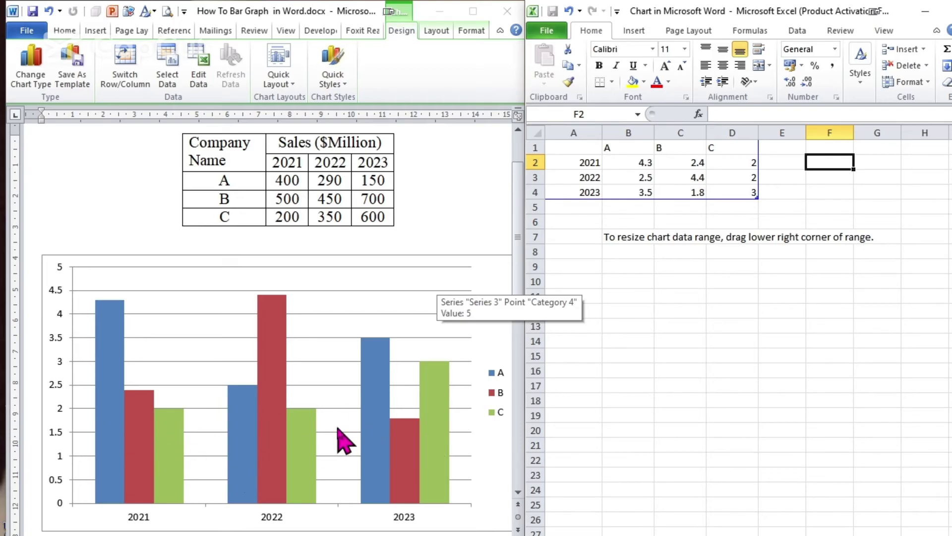
Enter the 2021 sales: 400 for A, 500 for B, 200 for C
click(647, 177)
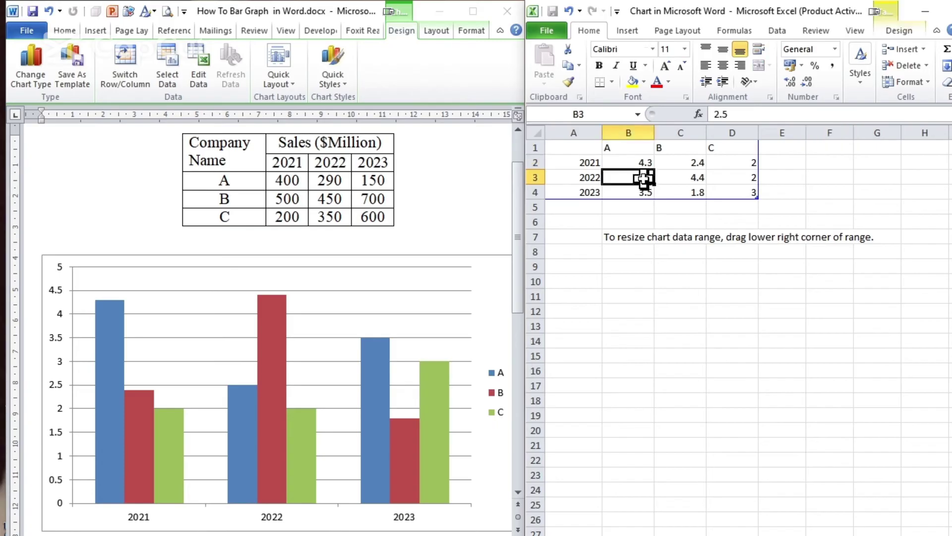
click(647, 162)
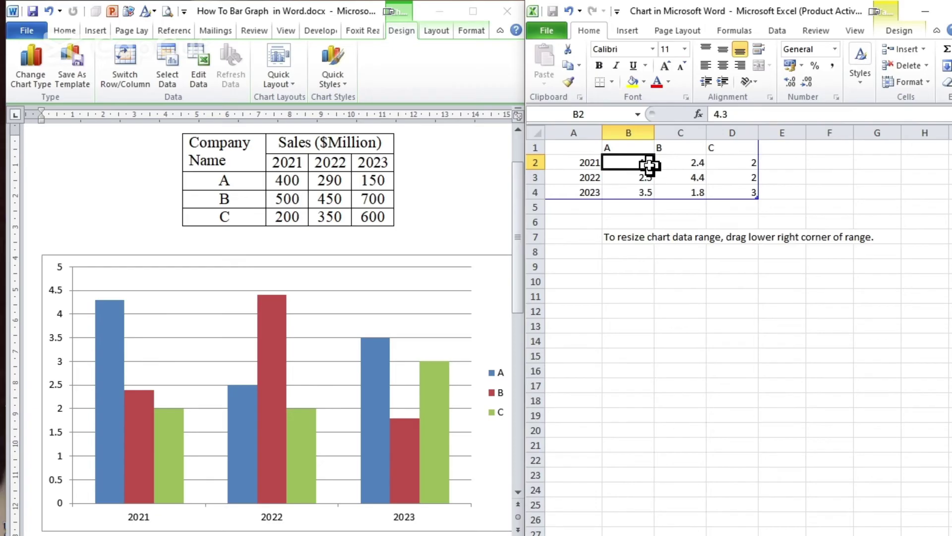
text(400)
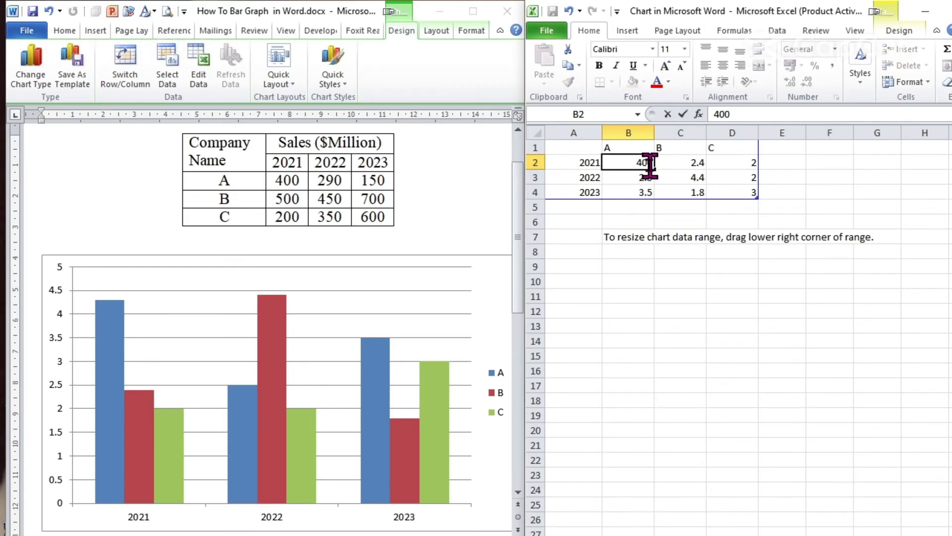
click(683, 167)
text(500)
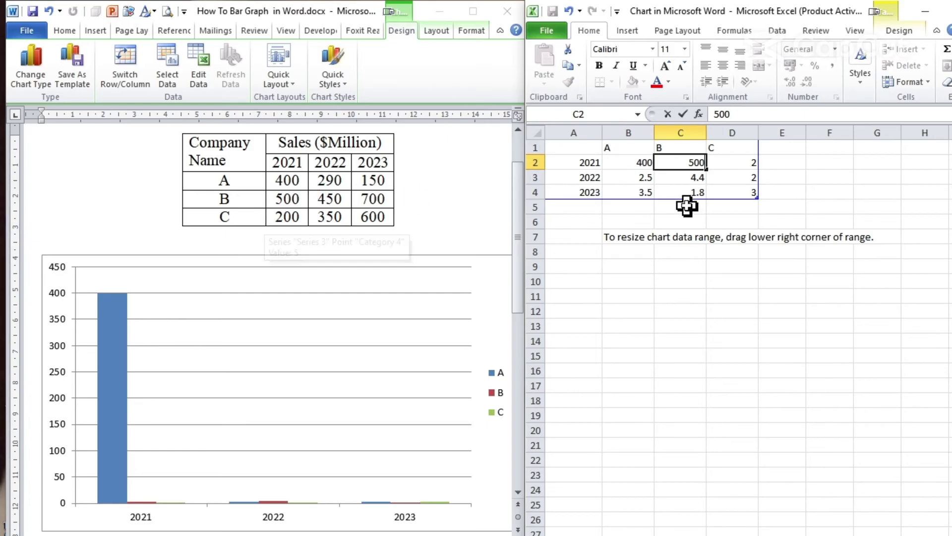
click(742, 164)
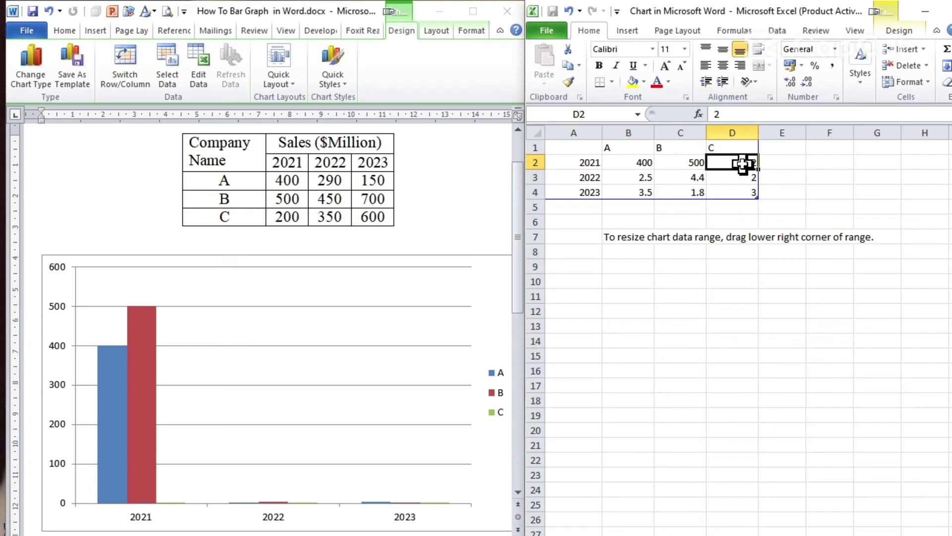
text(200)
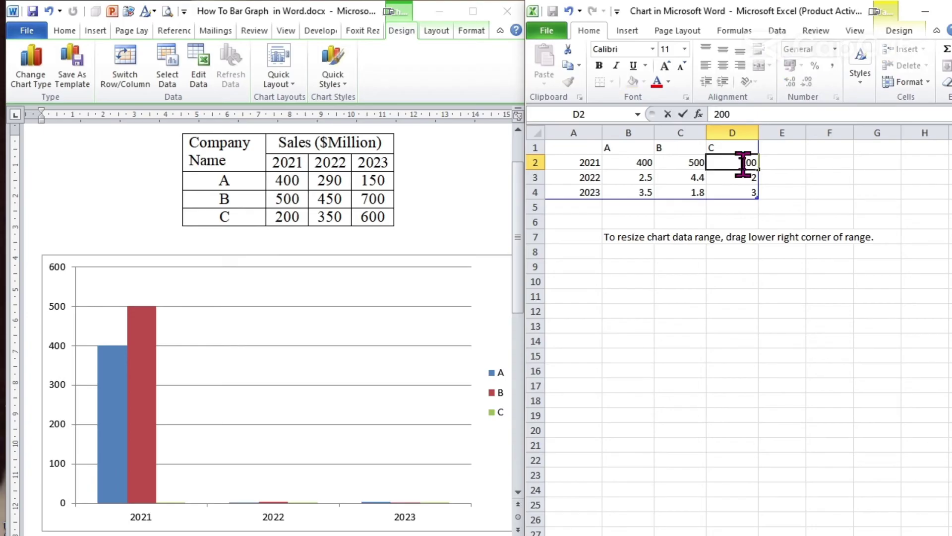
click(786, 190)
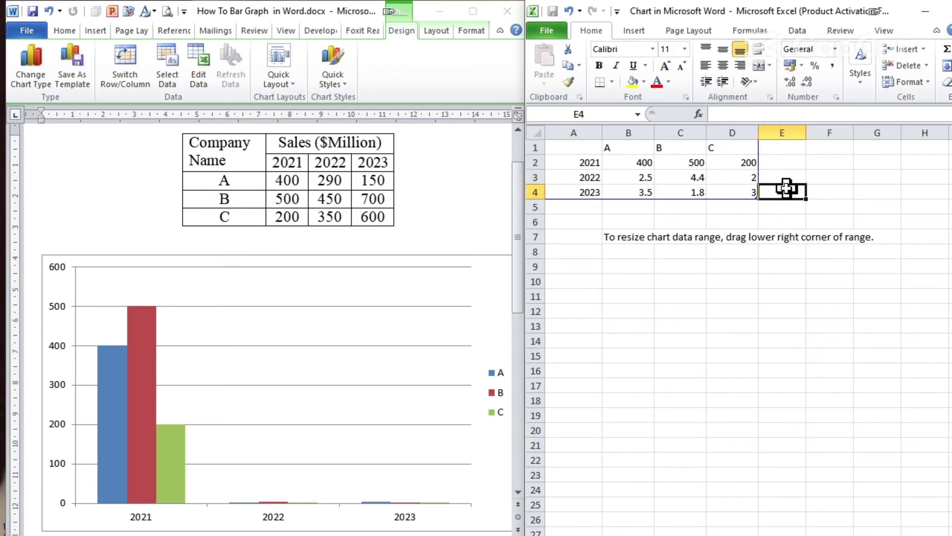
Enter the 2022 sales: 290 for A, 450 for B, 350 for C
click(644, 179)
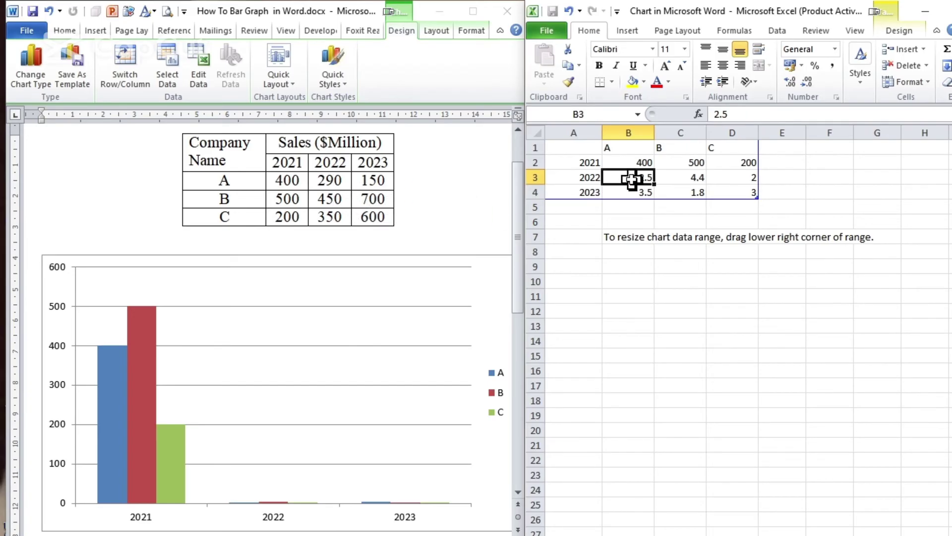
text(290)
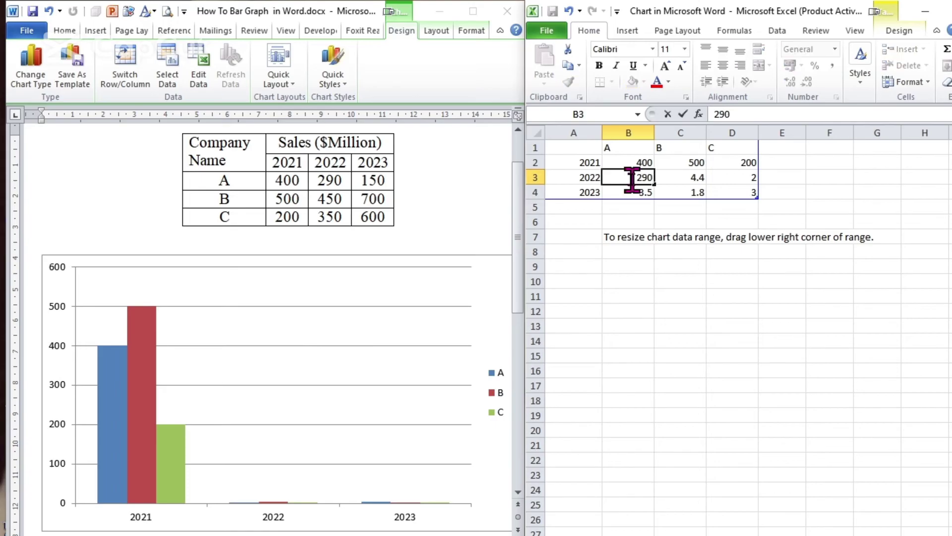
click(679, 179)
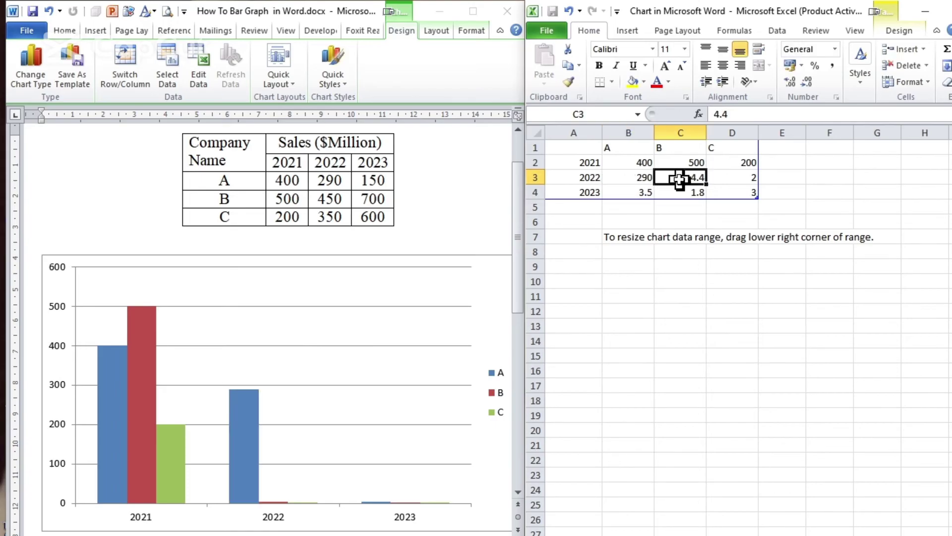
text(450)
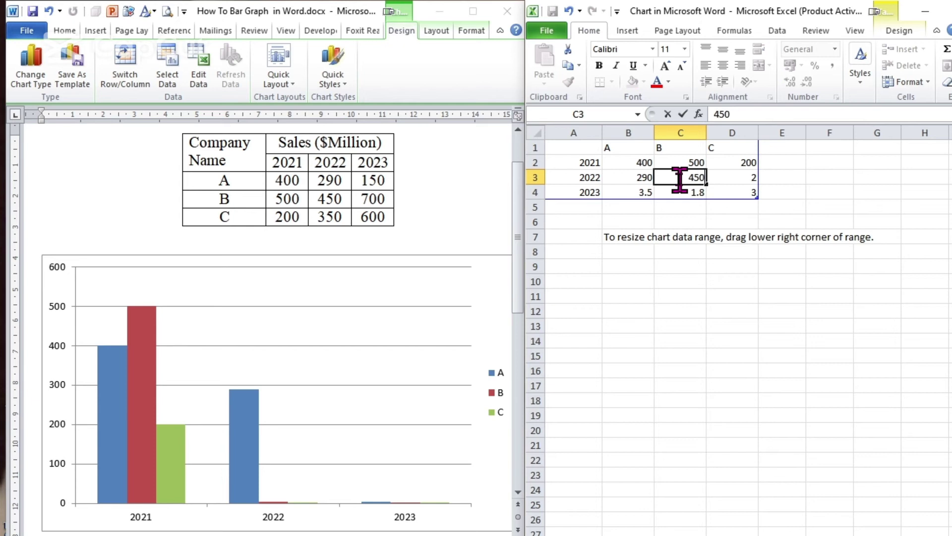
click(731, 183)
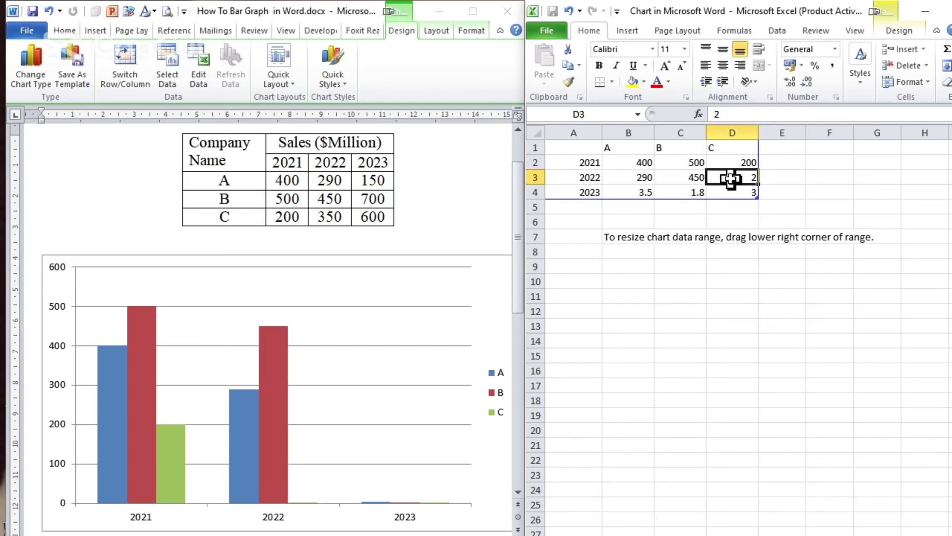
text(350)
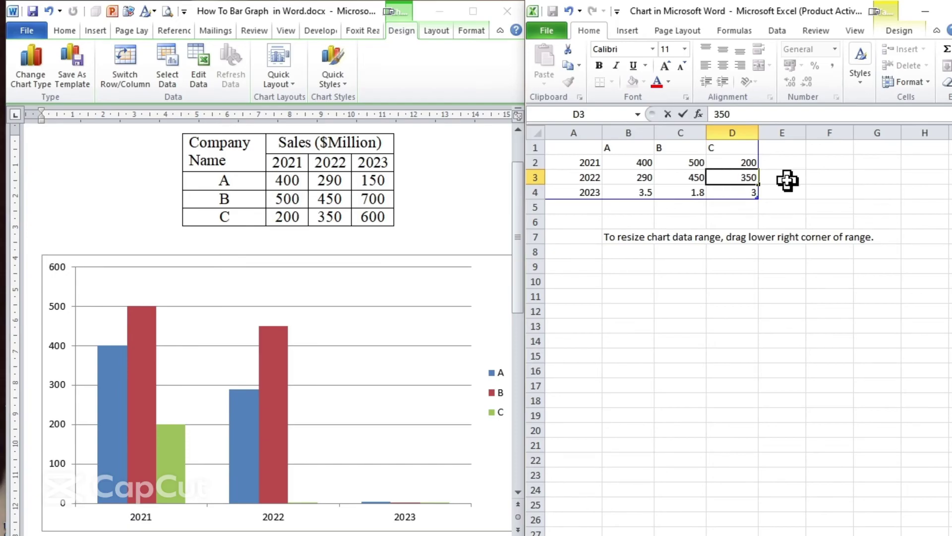
click(818, 177)
Enter the 2023 sales: 150 for A, 700 for B, 600 for C
click(641, 193)
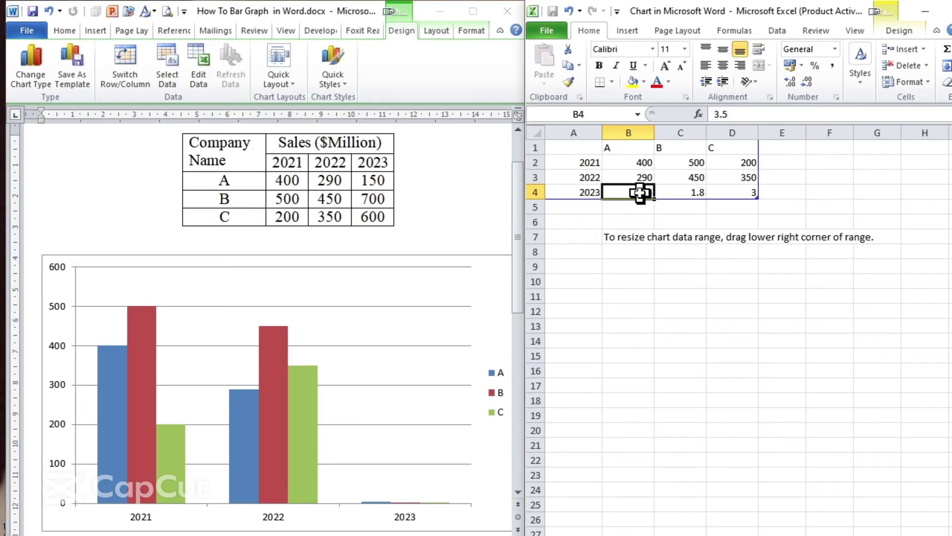
text(150)
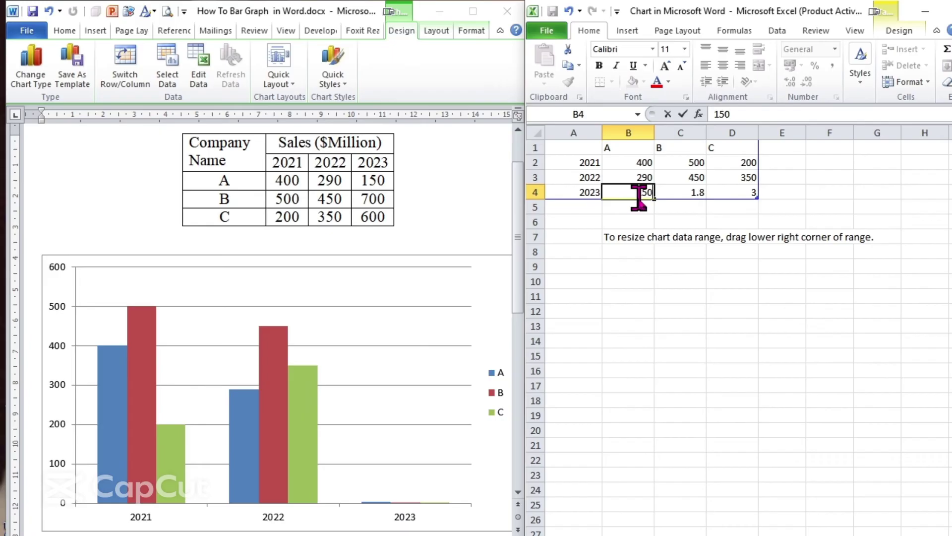
click(685, 195)
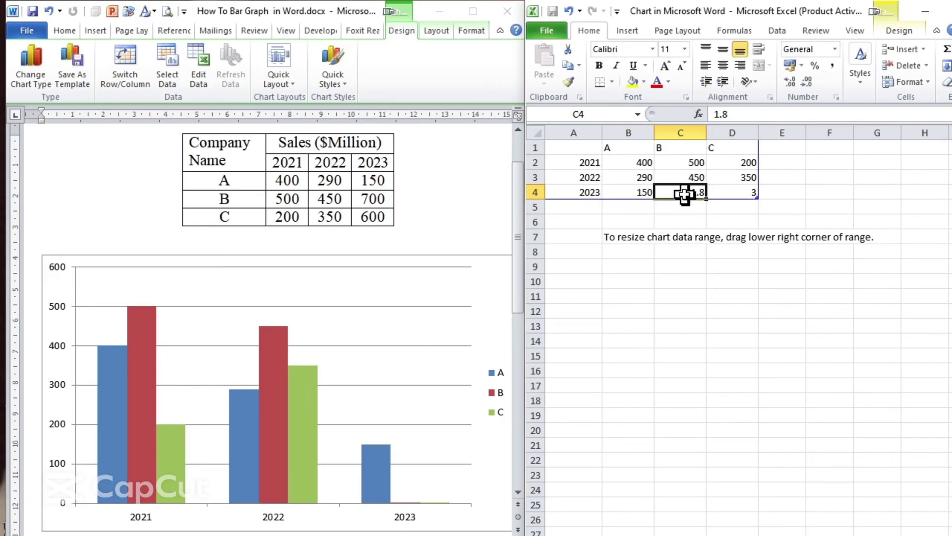
text(700)
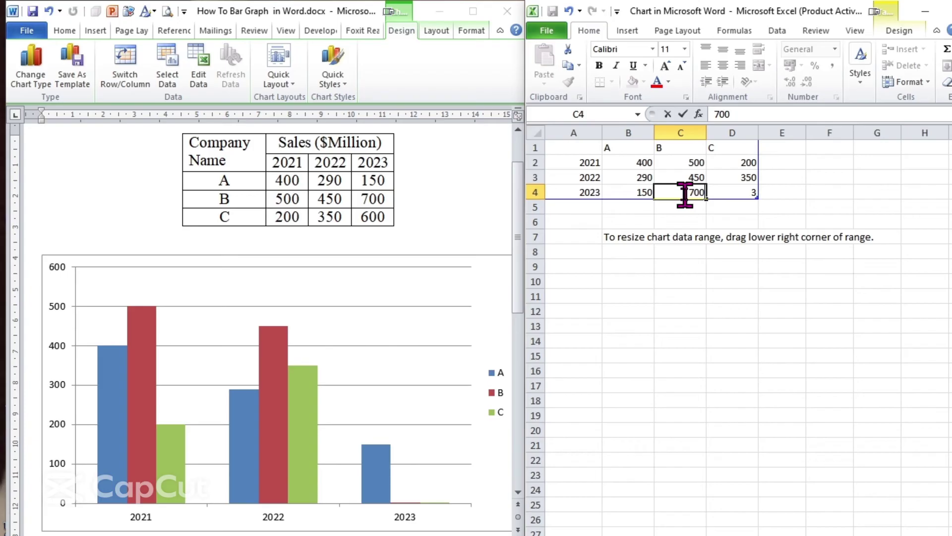
click(739, 194)
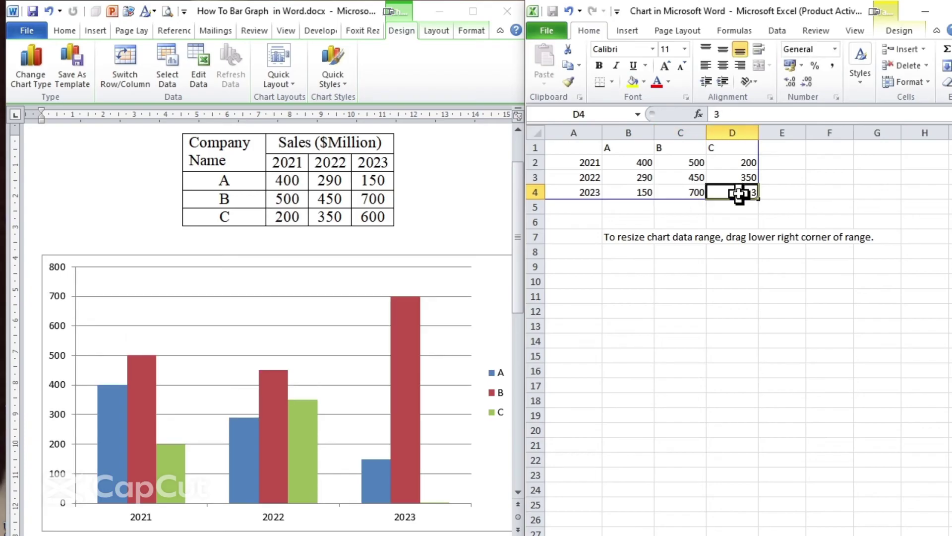
text(600)
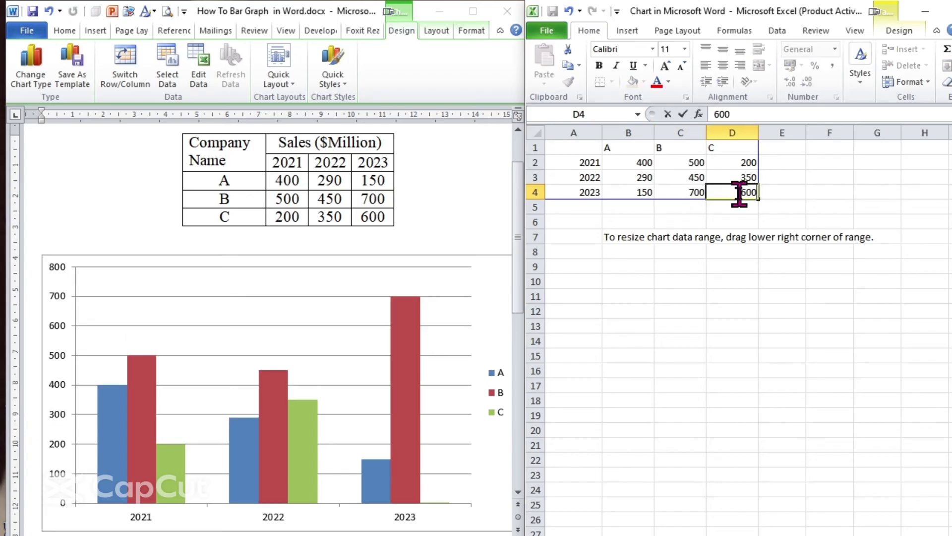
click(820, 198)
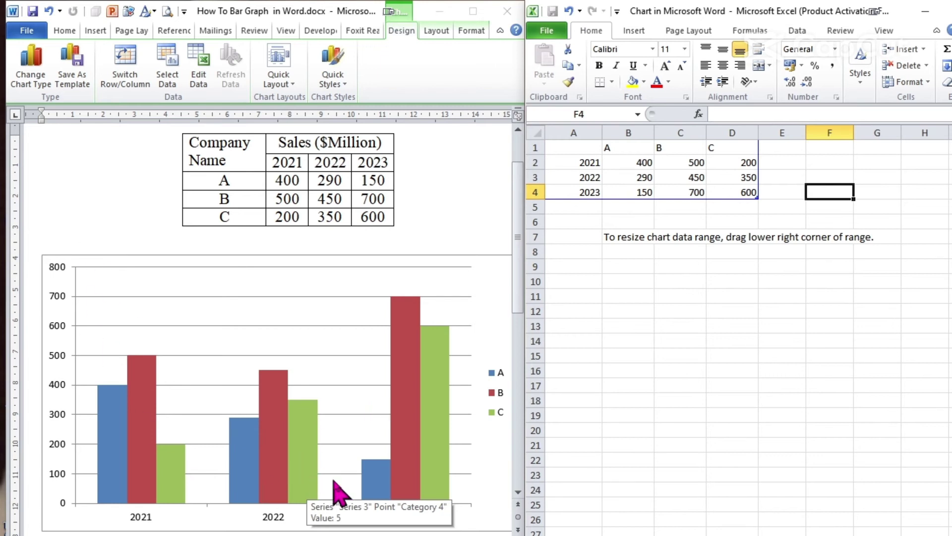
click(640, 376)
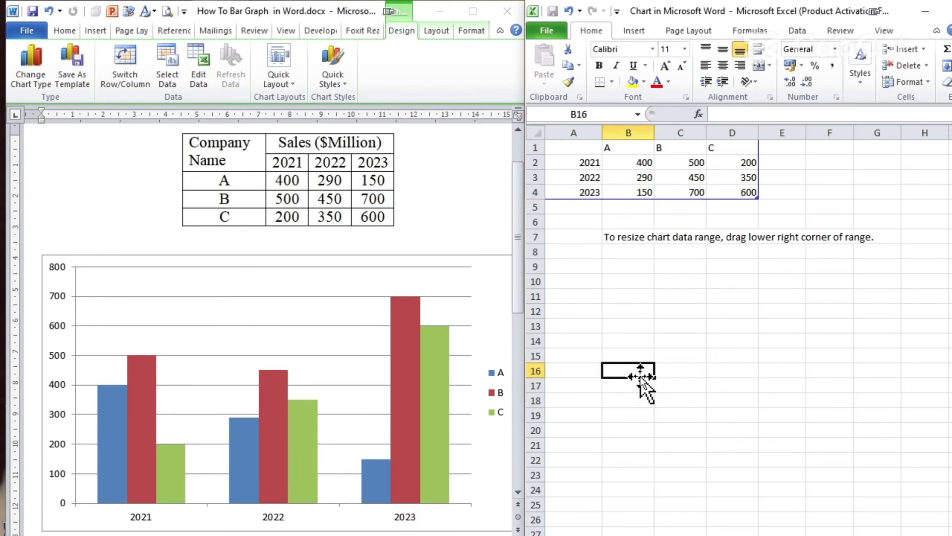
click(474, 11)
click(812, 430)
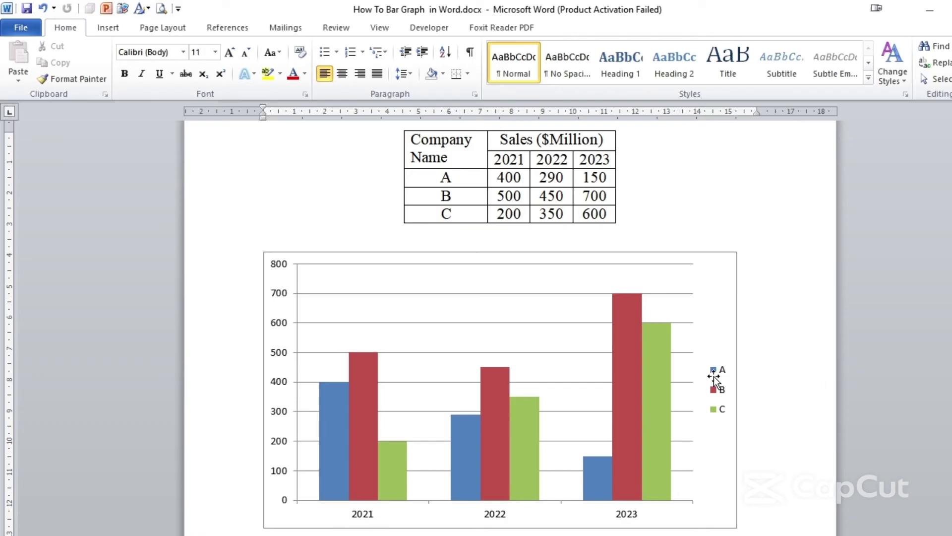
mouse_move(342, 391)
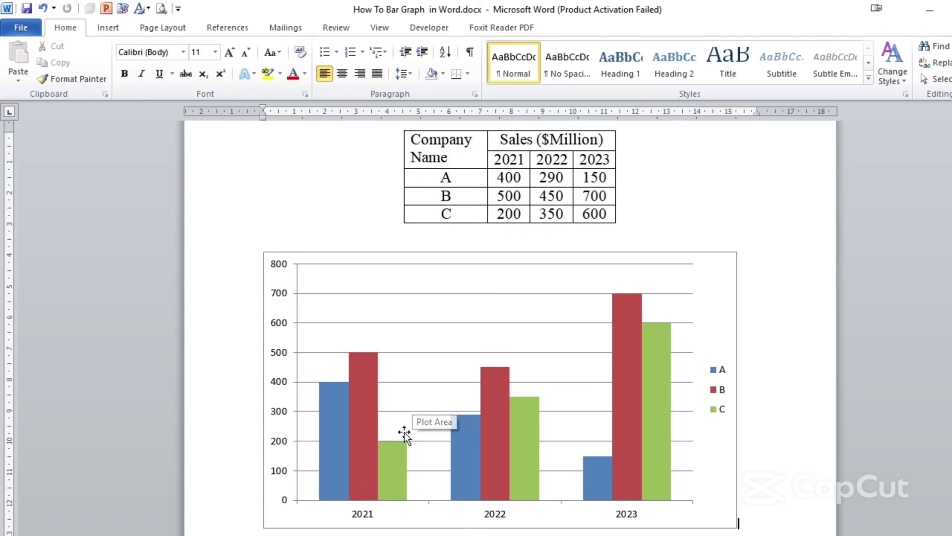
mouse_move(325, 426)
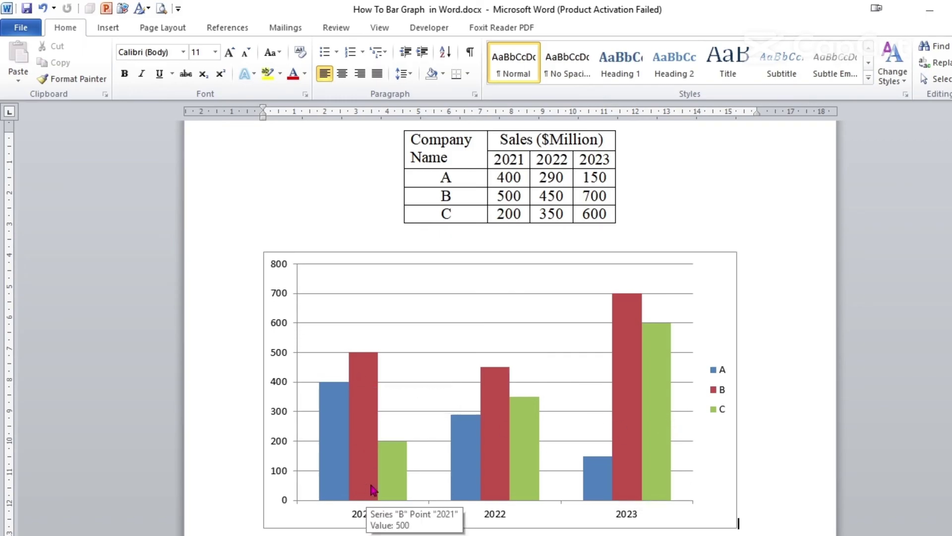
mouse_move(625, 416)
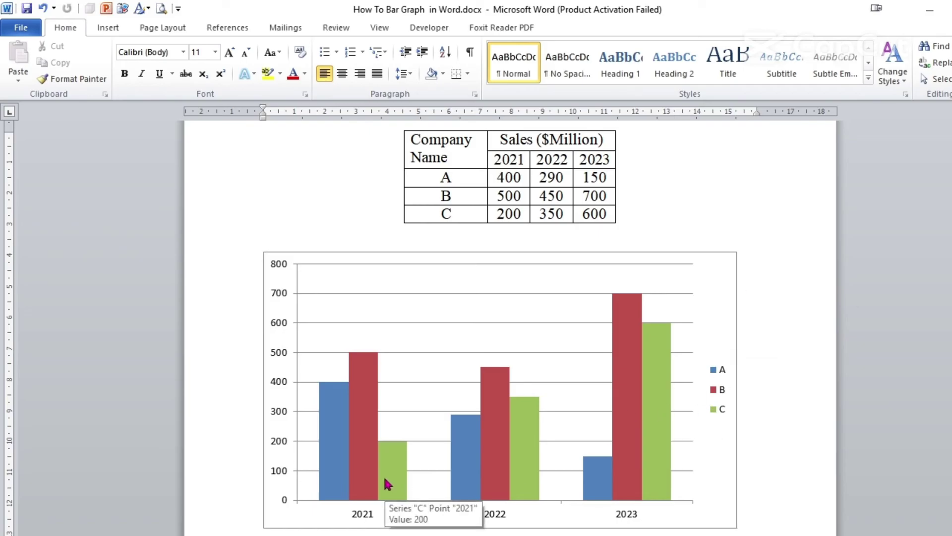
mouse_move(659, 453)
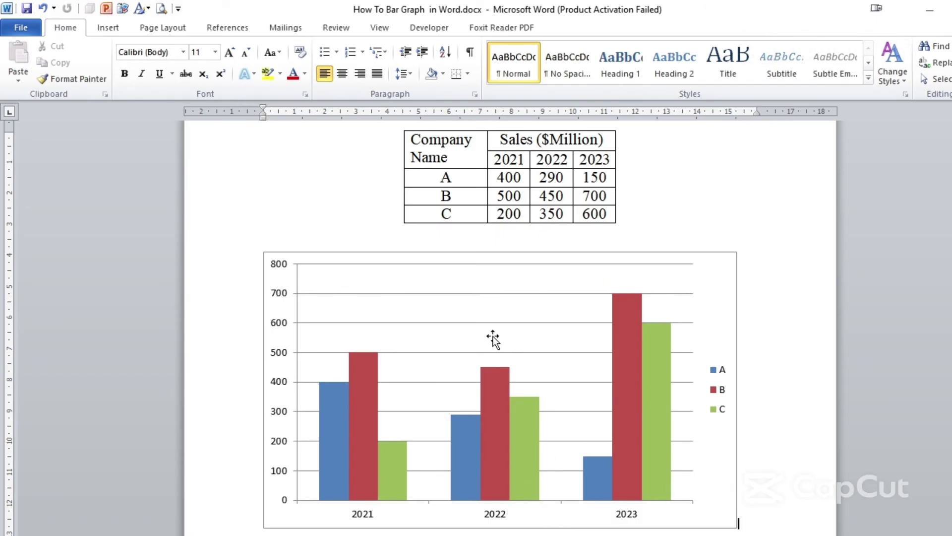
mouse_move(592, 471)
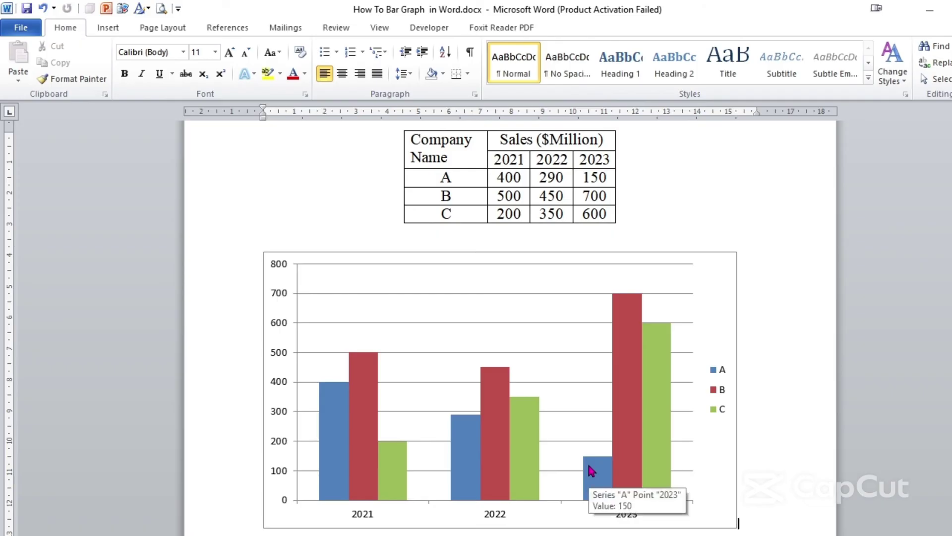
Format the major horizontal gridlines as a solid line in standard green
double_click(544, 386)
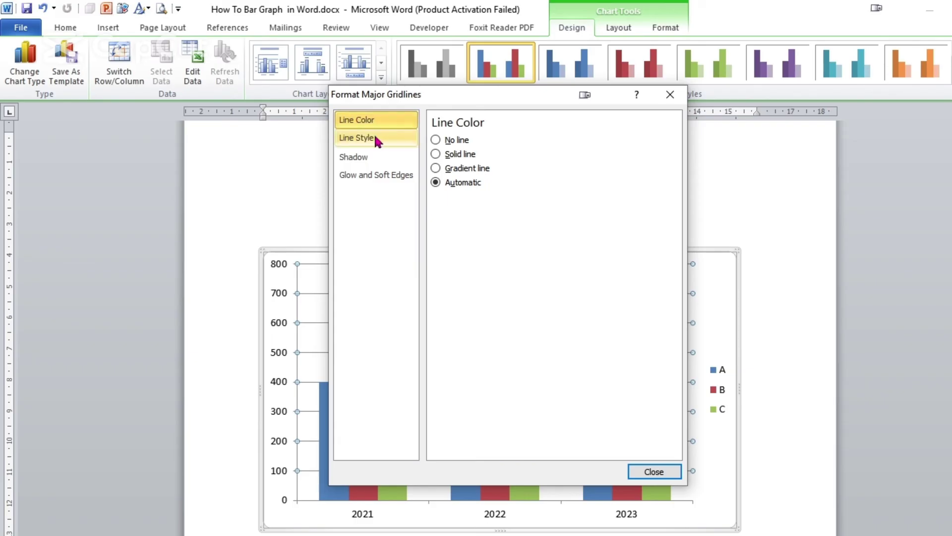
click(445, 156)
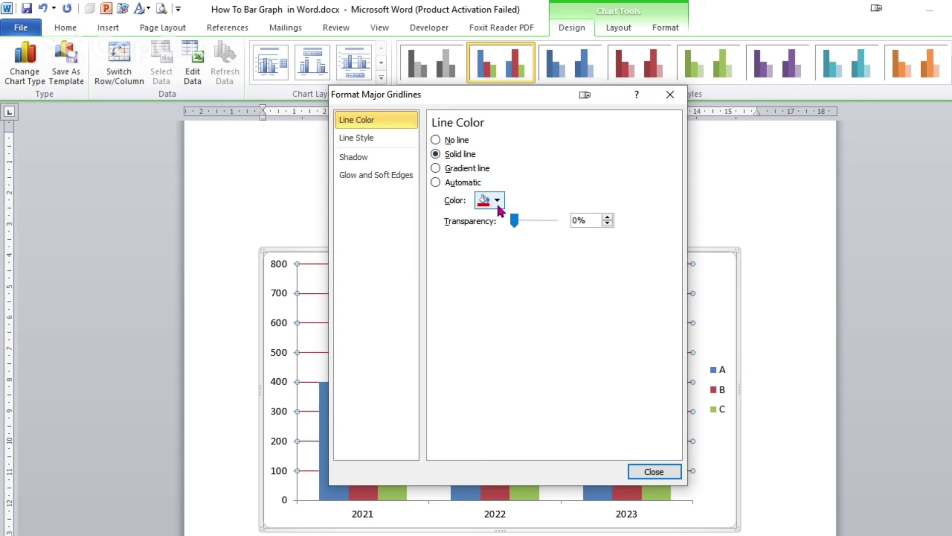
click(497, 202)
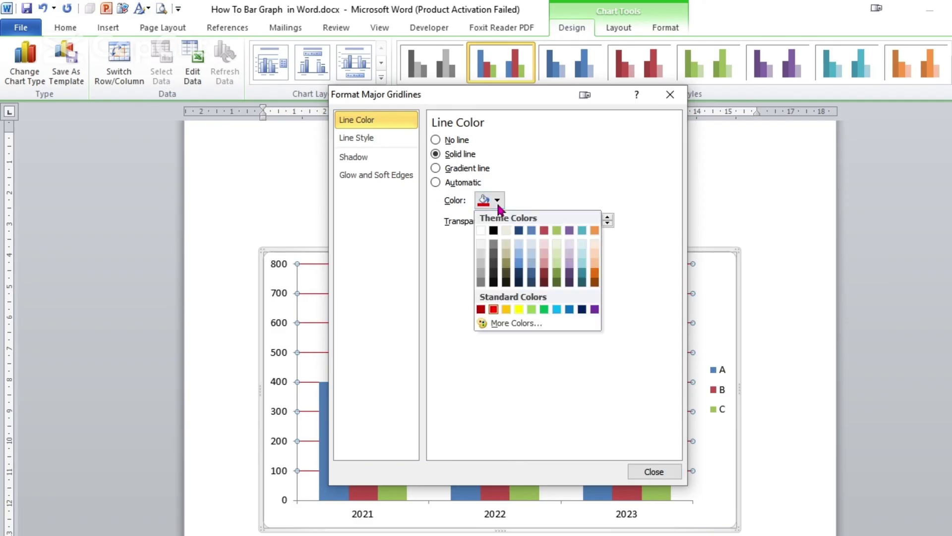
click(544, 308)
click(655, 471)
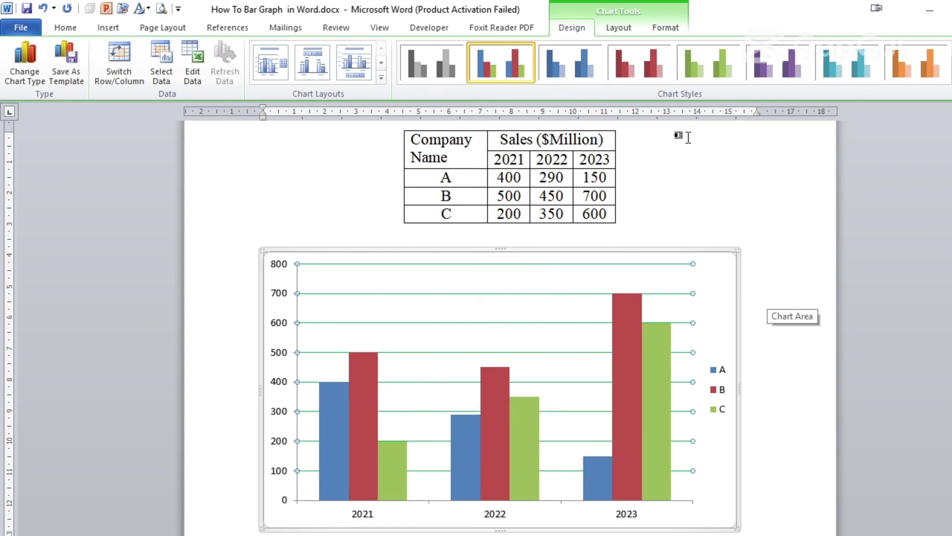
Preview the blue, red, green, purple and teal chart colour styles
click(570, 65)
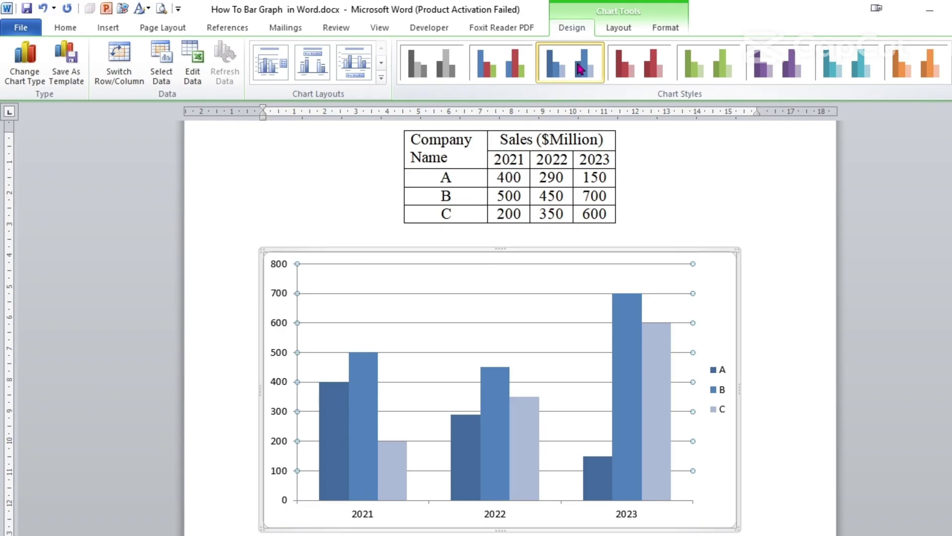
click(627, 75)
click(709, 65)
click(777, 64)
click(876, 61)
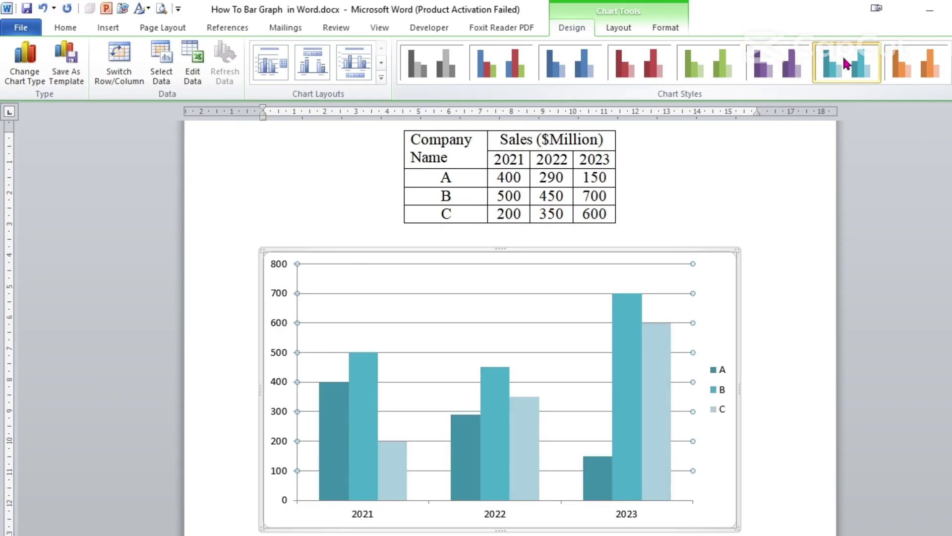
Apply Layout 2 (title, top legend, data labels), revert to blue-red-green columns, and select the title
click(269, 70)
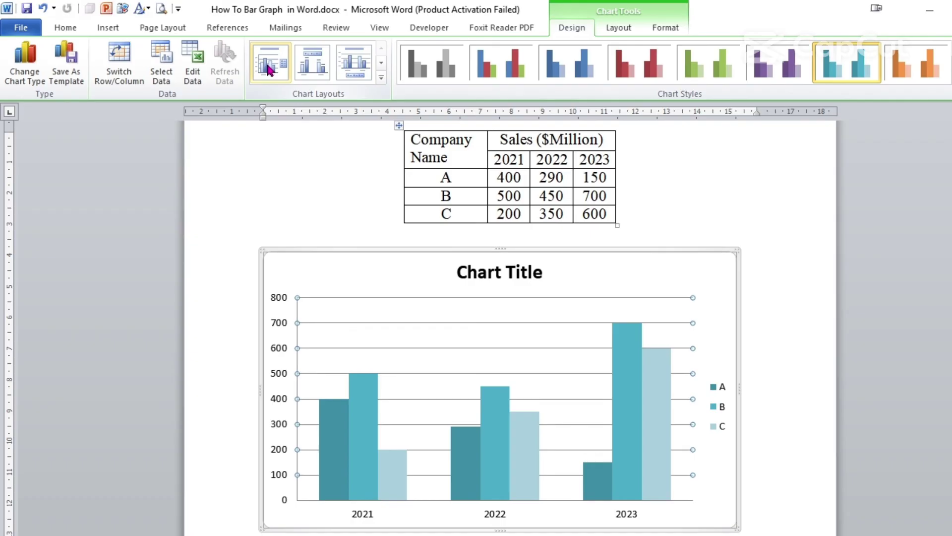
click(313, 63)
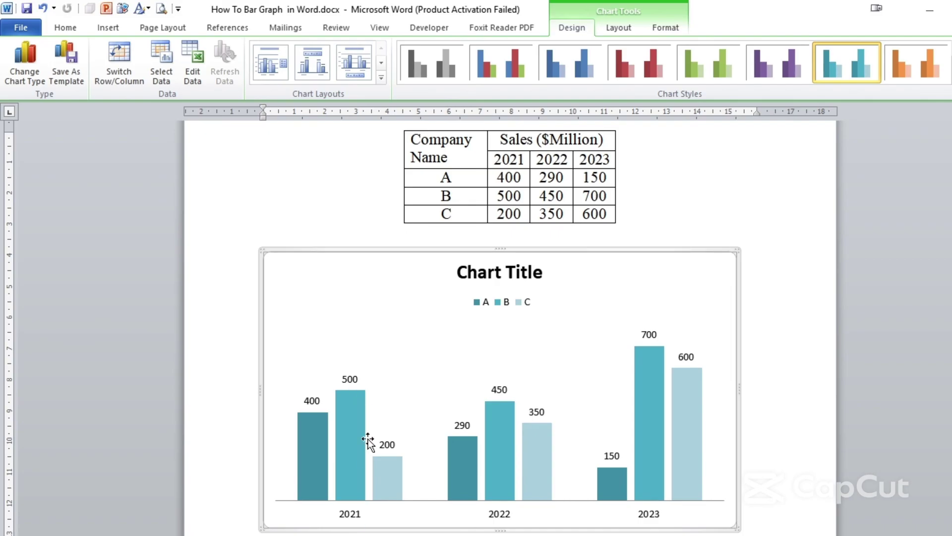
click(501, 62)
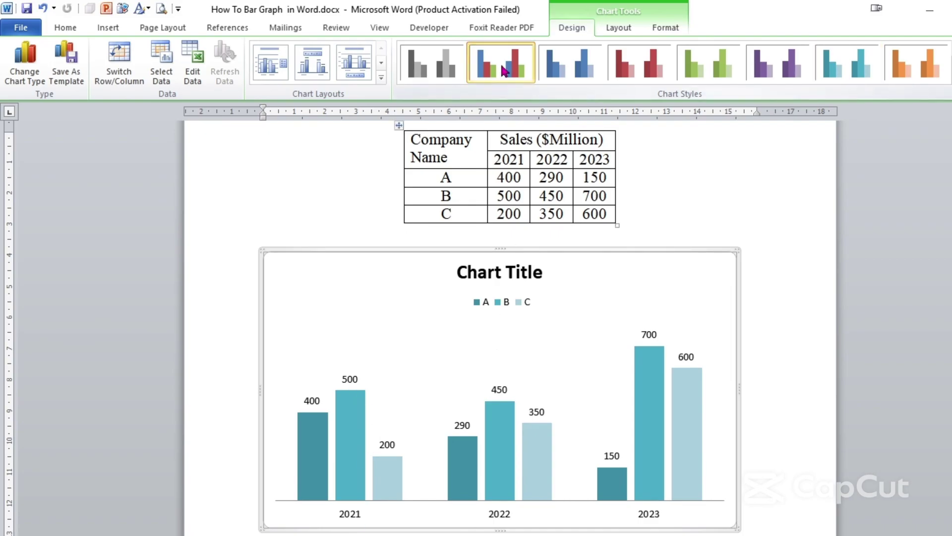
click(472, 273)
drag(457, 272, 542, 284)
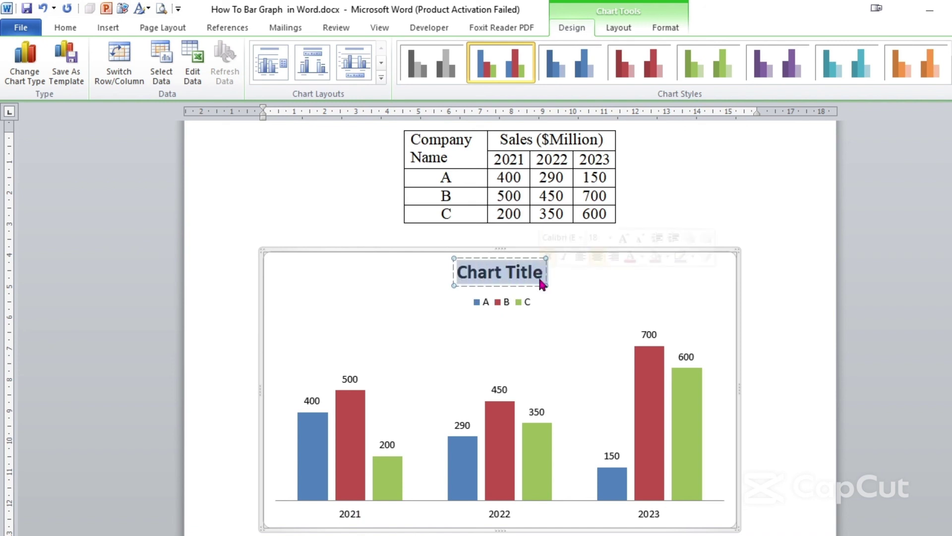
Replace the placeholder title with 'Sales ($ M)' and deselect the chart
text(Sales)
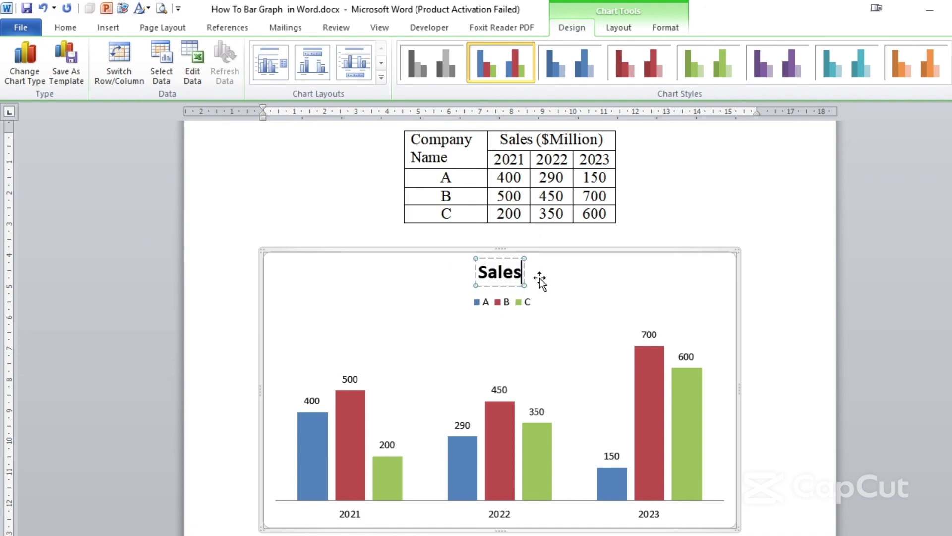
text( ()
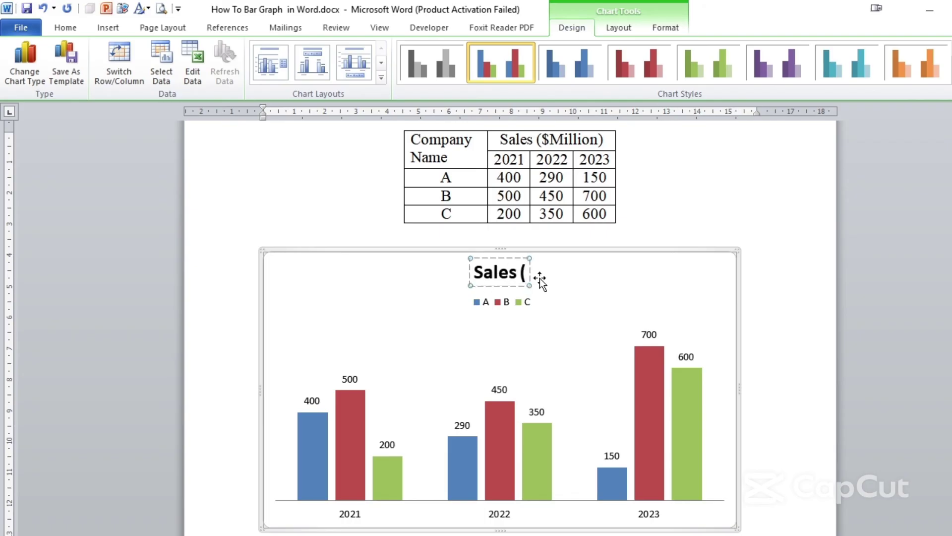
text($)
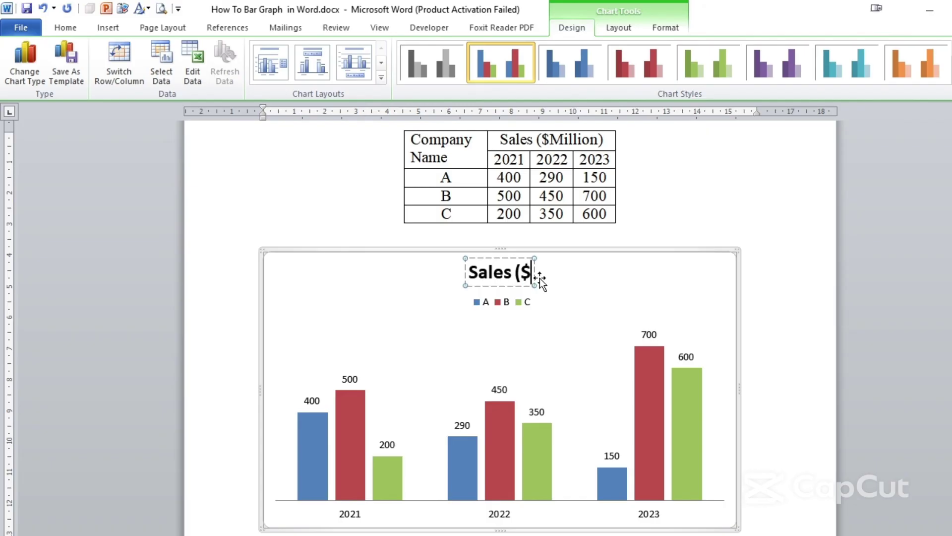
text( M)
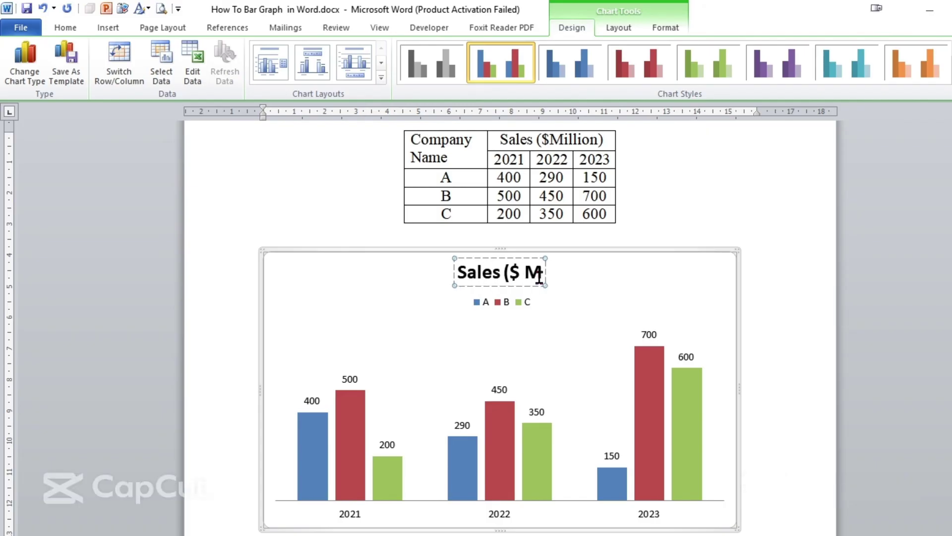
text())
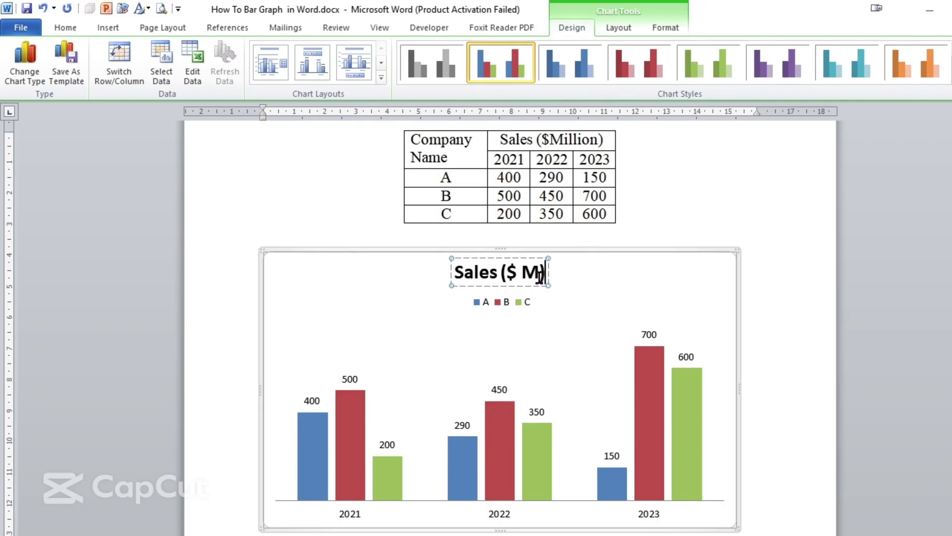
click(724, 203)
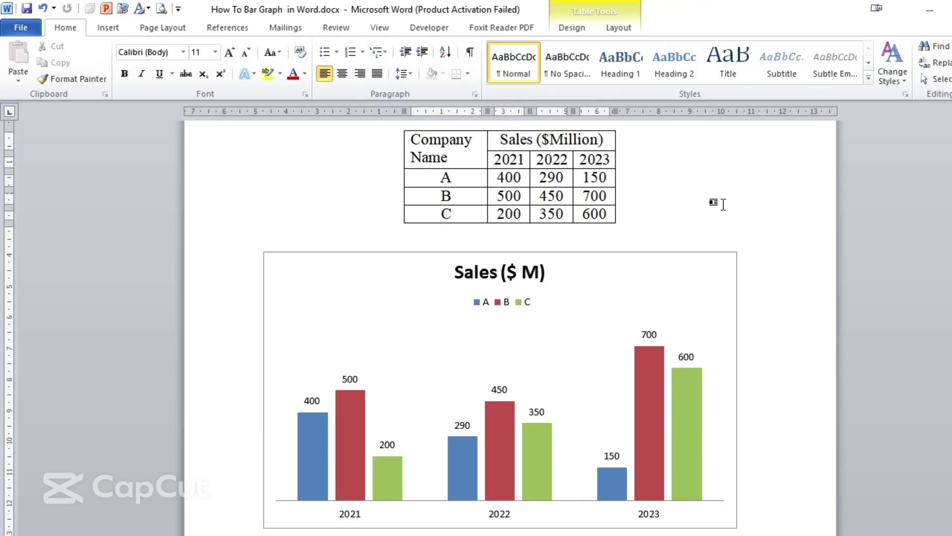